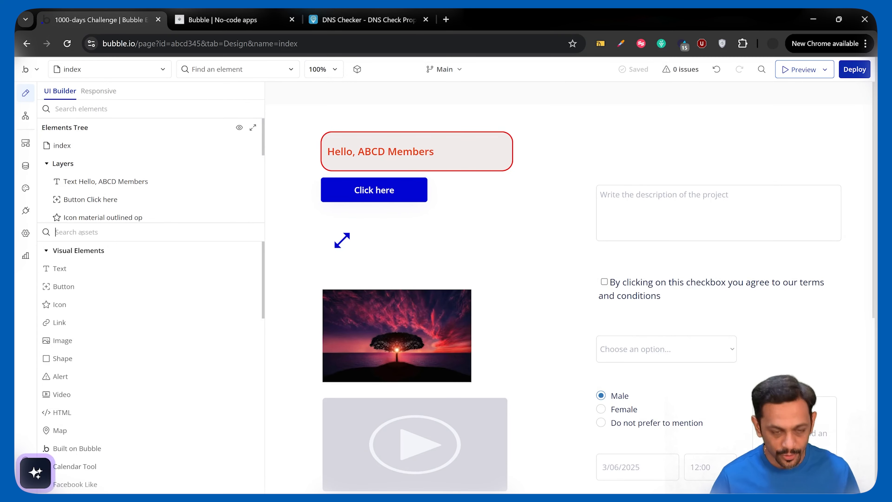
- Add a Popup element to the index page and rename it Popup Countdown Timer
click(82, 231)
text(pop)
click(64, 269)
click(513, 210)
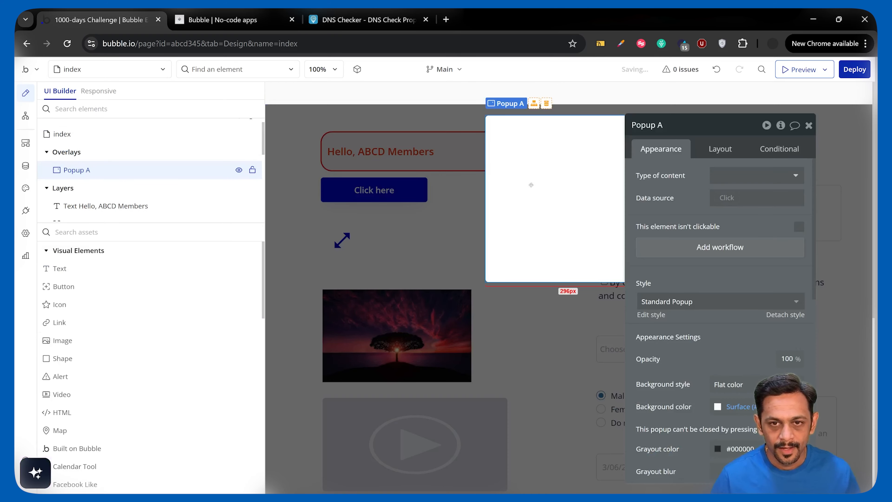
click(672, 125)
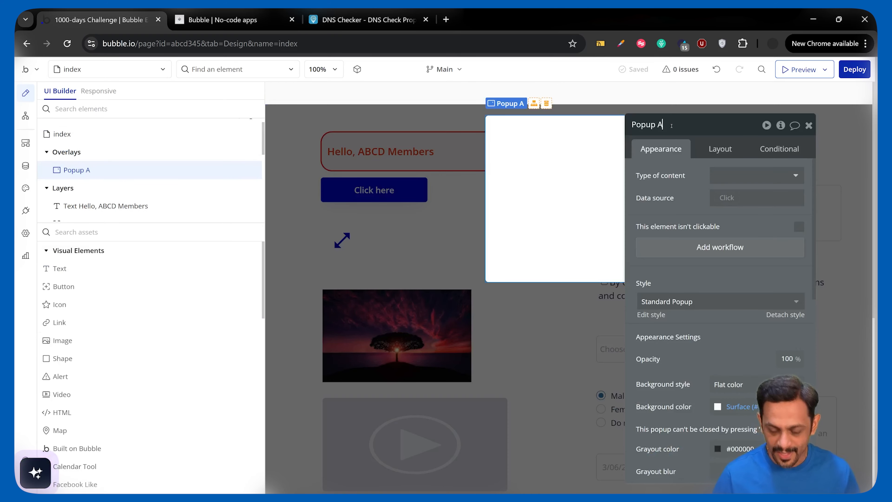
text(Countdown Timer)
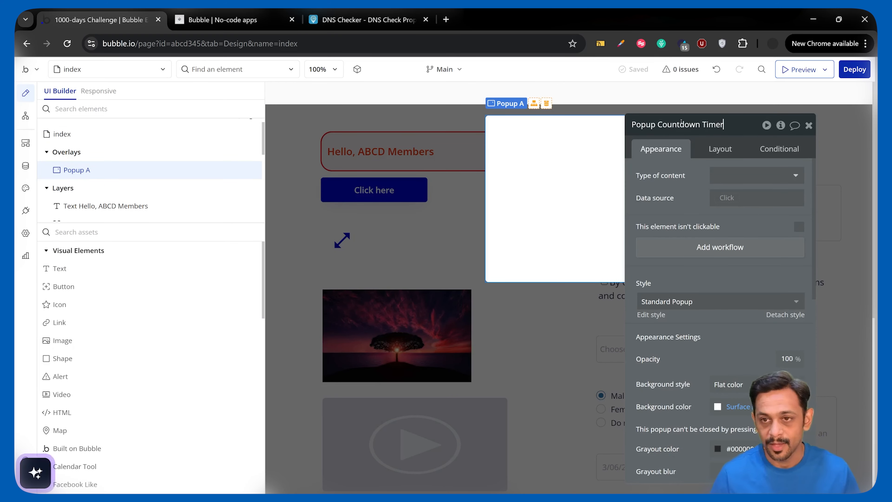
- Set the countdown popup's padding to 20 px on all sides
click(719, 151)
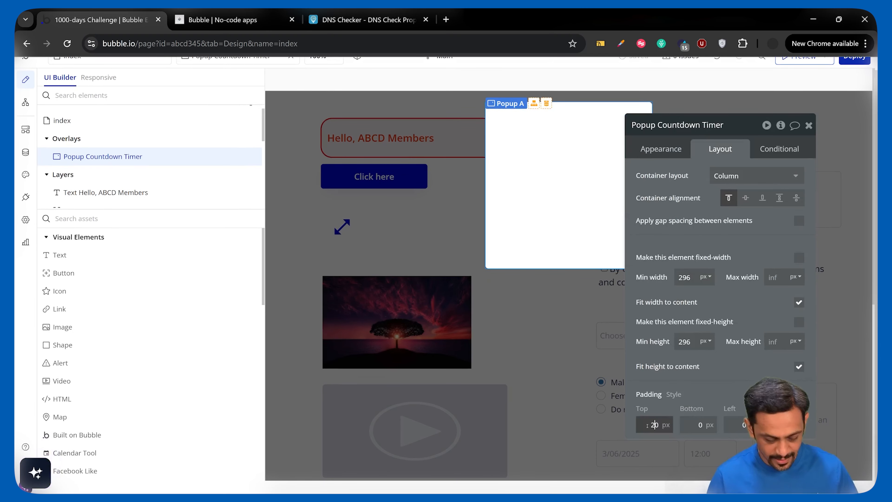
click(684, 427)
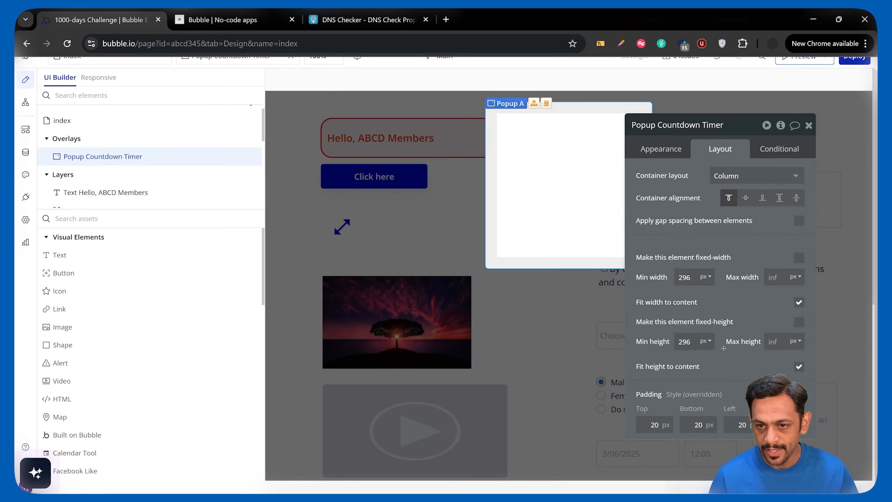
drag(724, 348, 678, 369)
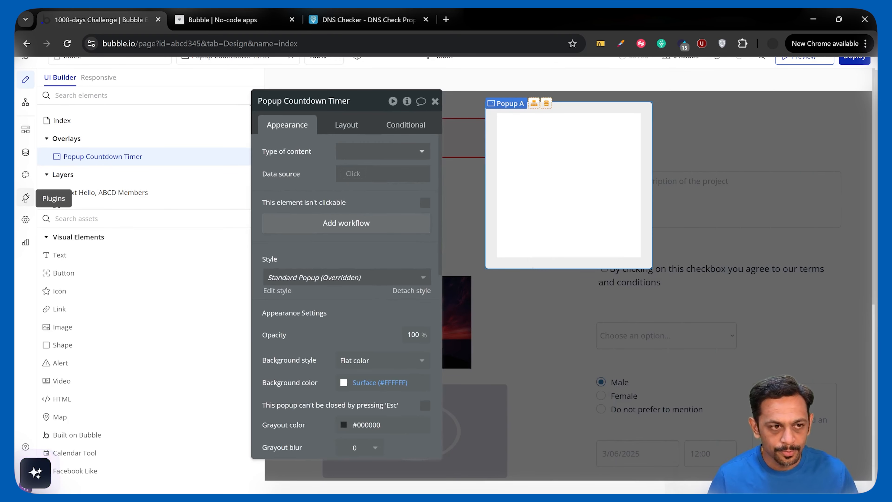
- Install the free Timer / Stopwatch / Countdown plugin and review the elements, events and actions it provides
click(26, 198)
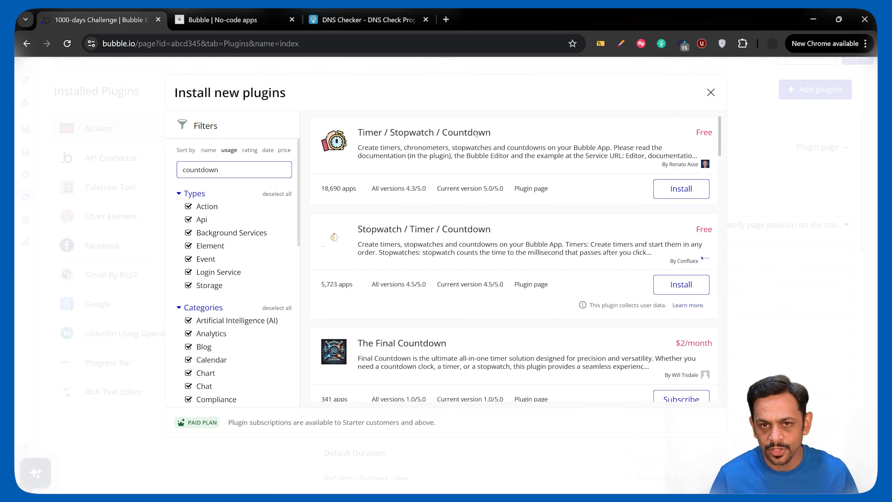
click(679, 189)
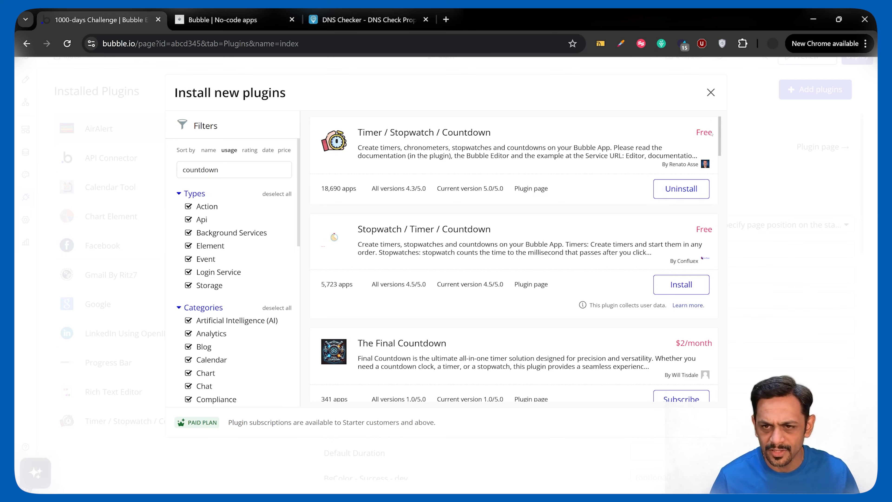
click(709, 95)
click(25, 80)
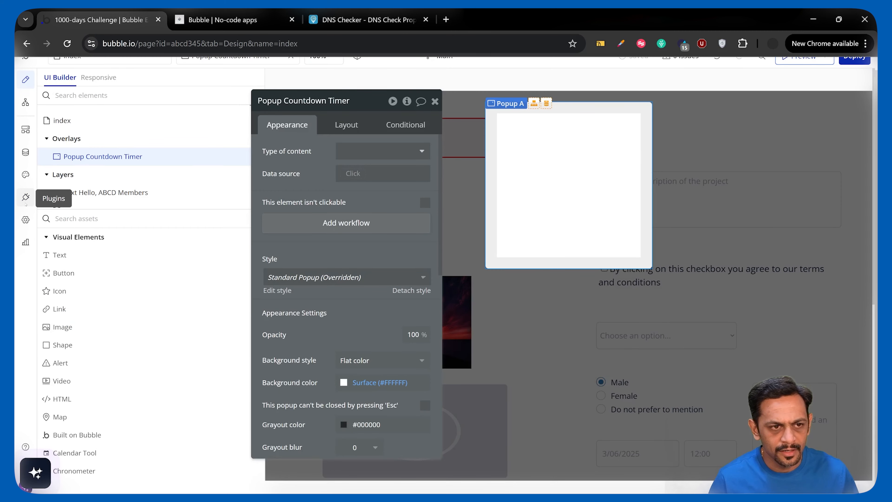
click(25, 196)
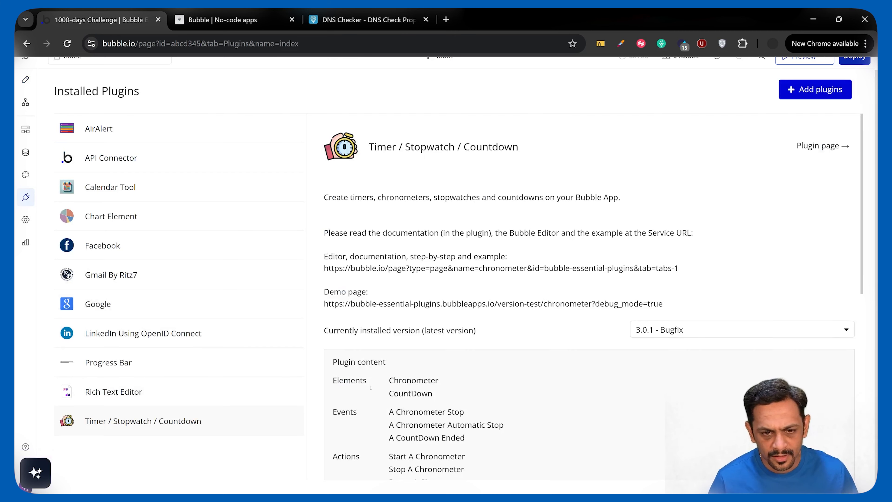
scroll(391, 329, down, 2)
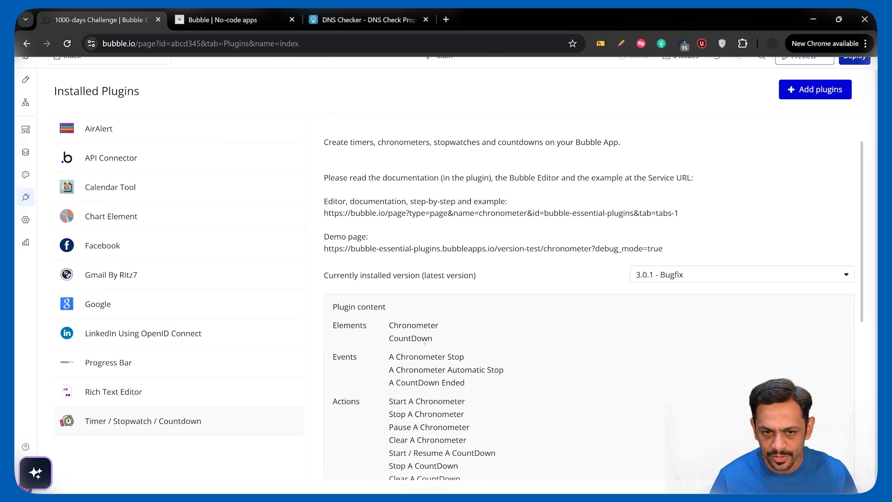
scroll(425, 367, down, 1)
scroll(425, 366, down, 2)
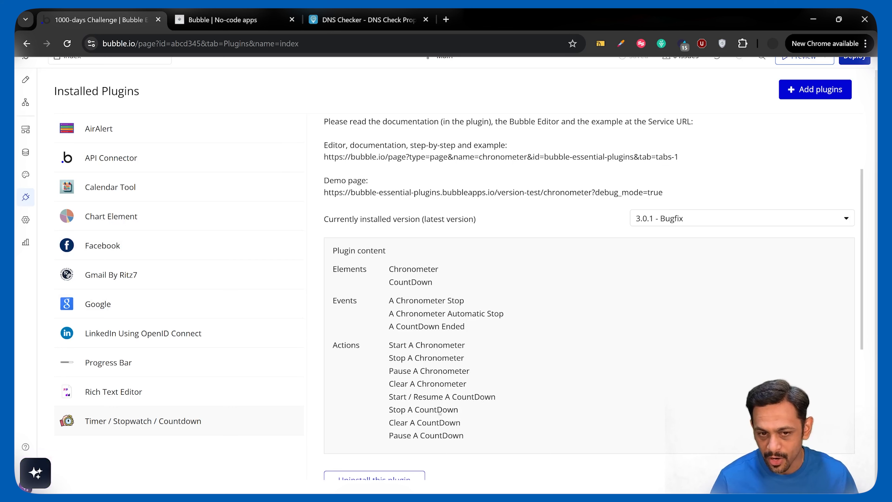
- Place a CountDown element inside the upper part of Popup Countdown Timer
click(26, 80)
click(80, 218)
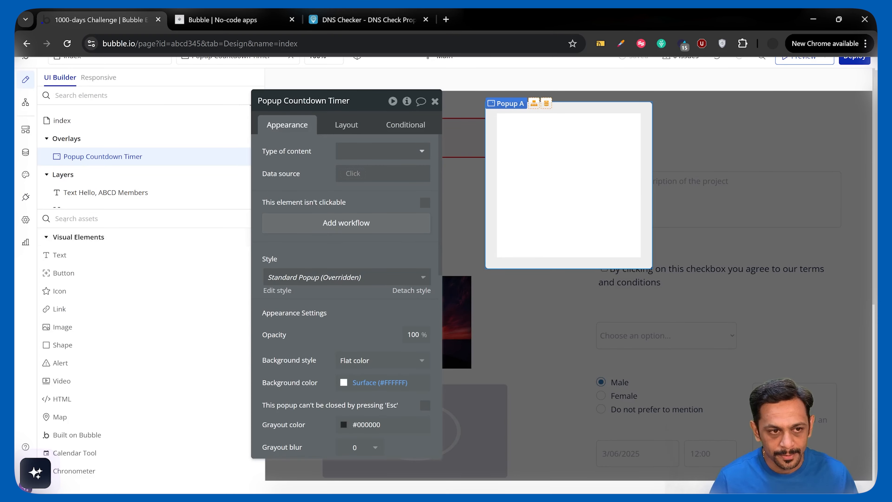
text(coun)
click(72, 255)
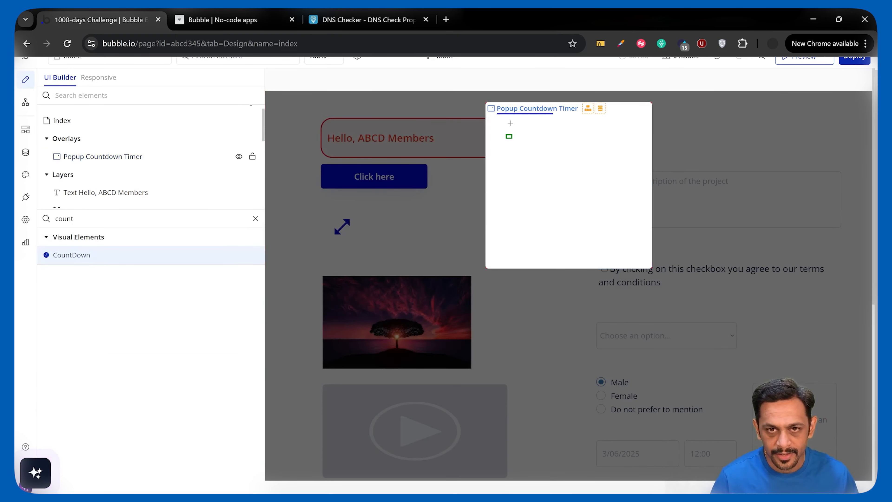
click(509, 126)
click(495, 153)
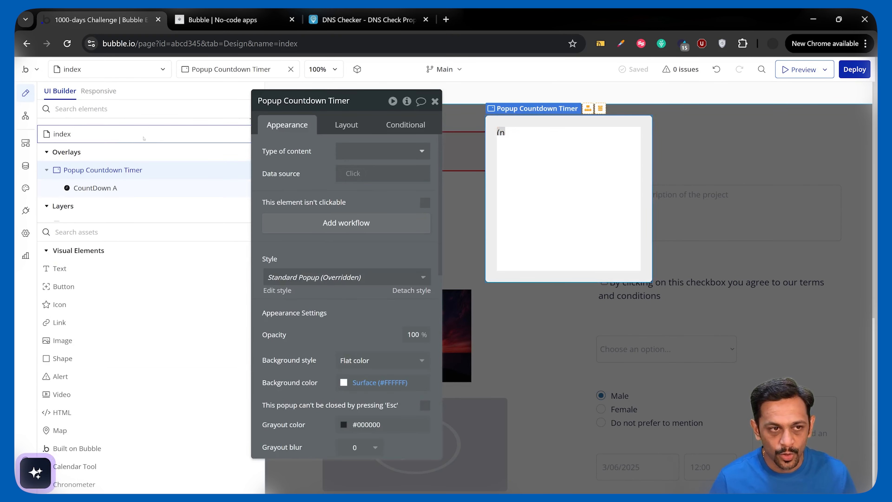
- Create a workflow on the index page triggered by the Page is loaded event, without any condition
click(26, 116)
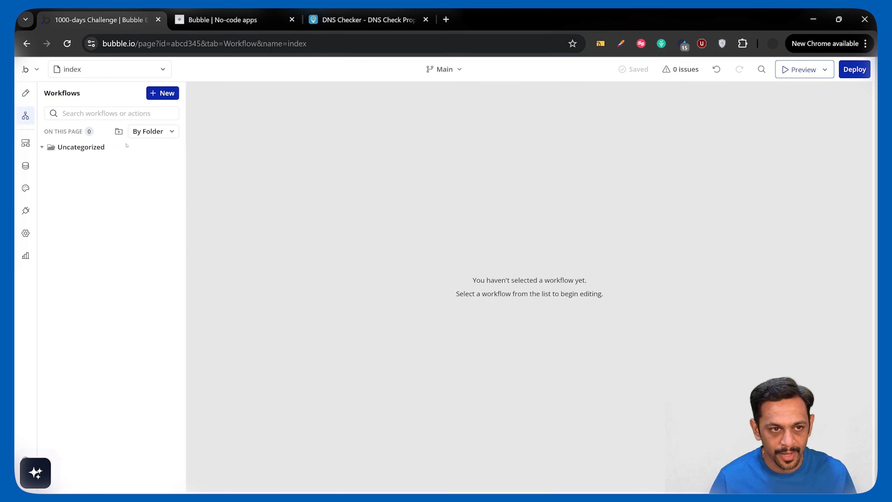
click(171, 147)
mouse_move(504, 189)
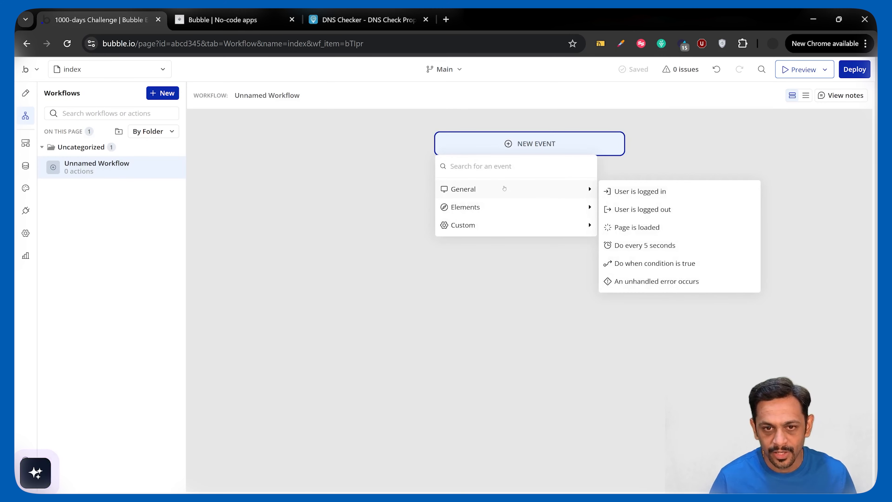
click(648, 229)
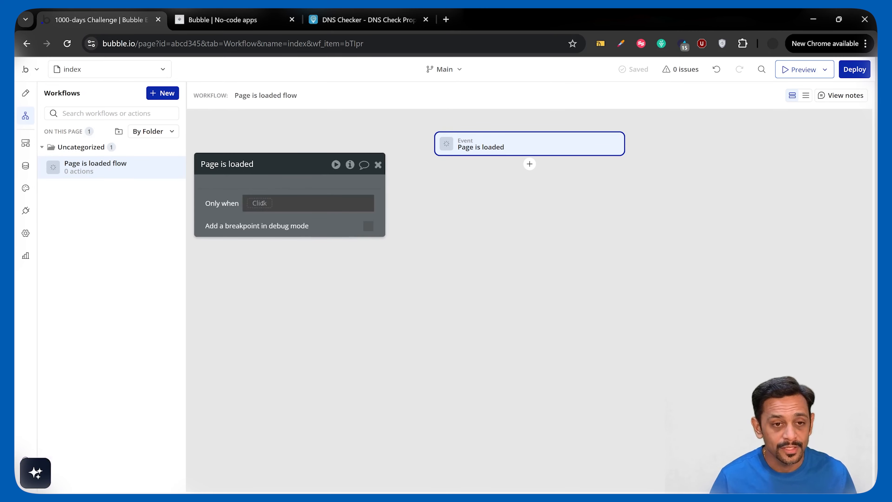
click(262, 203)
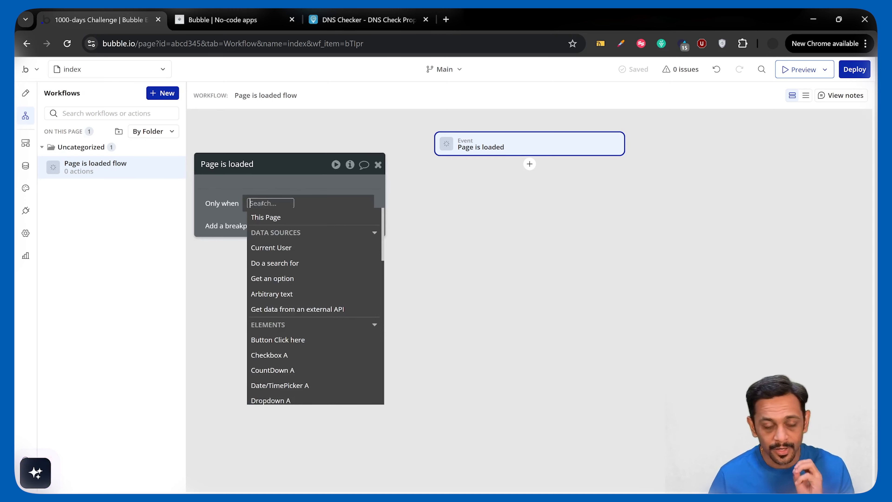
click(266, 188)
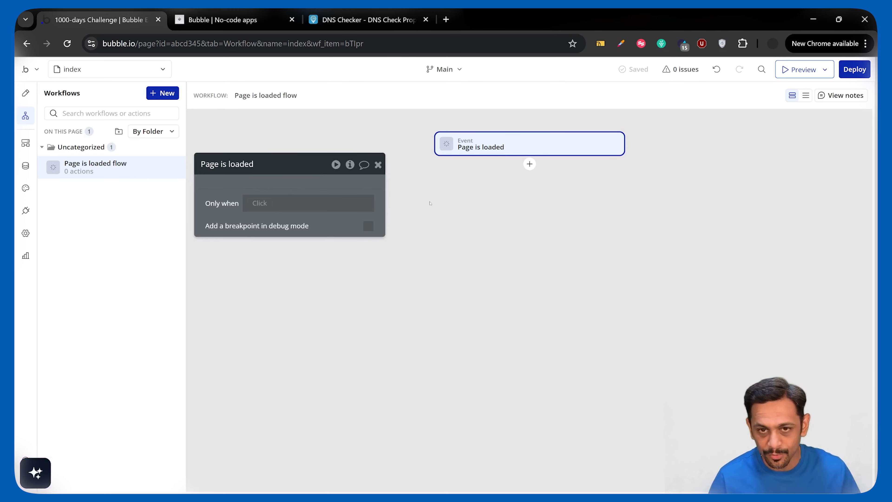
- Add a Start / Resume a CountDown action for CountDown A to the page-load workflow
click(529, 163)
text(start)
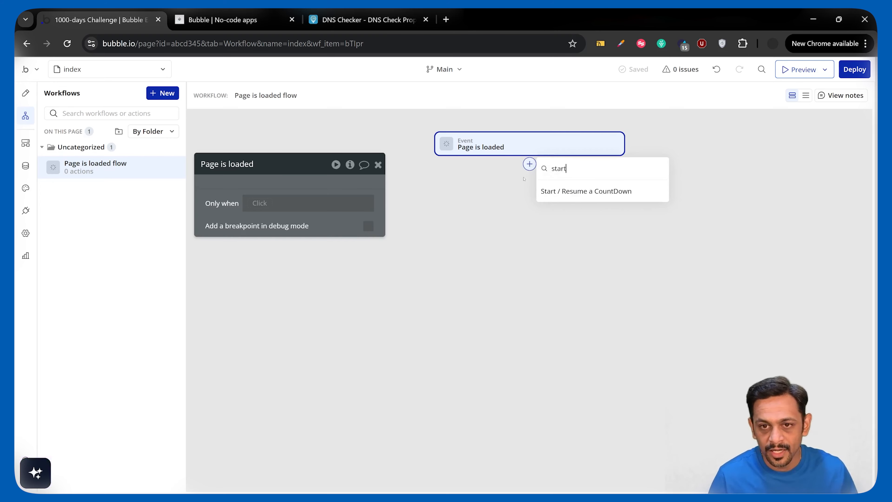
click(560, 192)
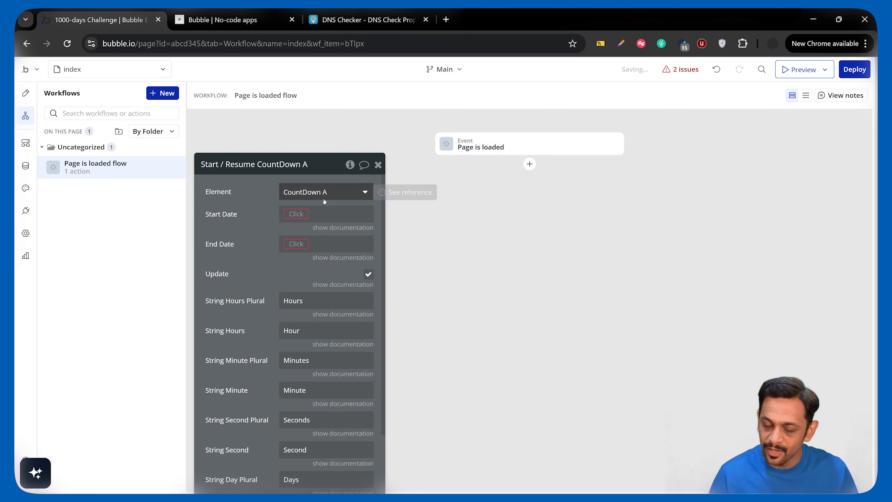
drag(266, 218, 279, 200)
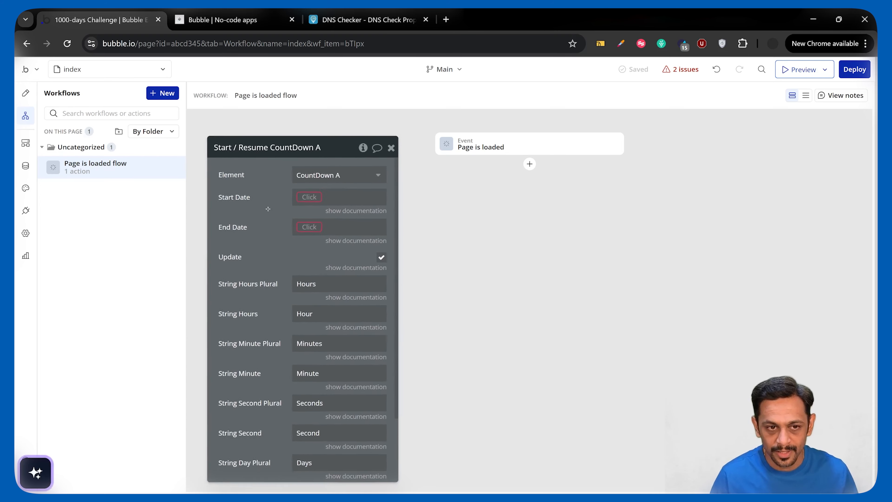
- Set the countdown action's Start Date to Current date/time
click(311, 196)
text(curr)
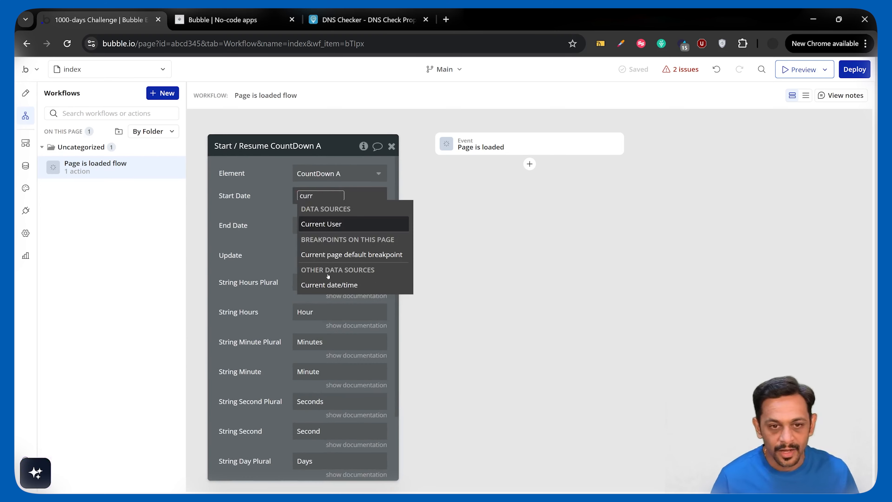
click(328, 289)
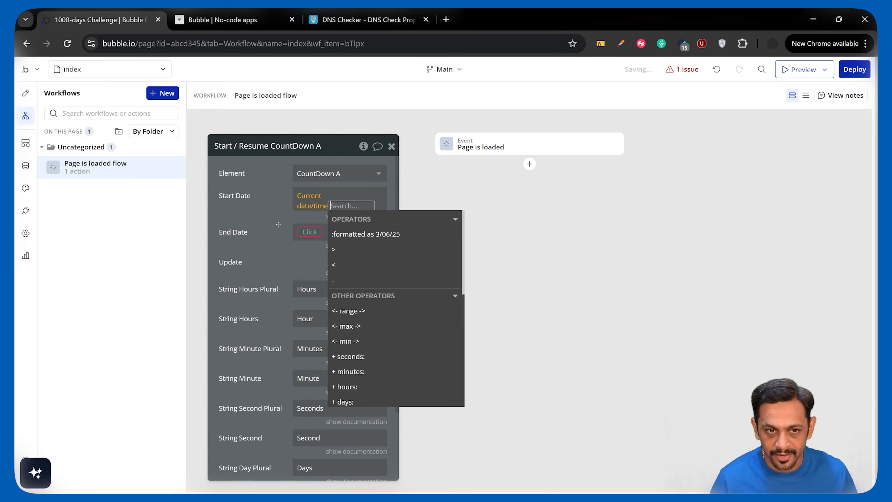
click(280, 224)
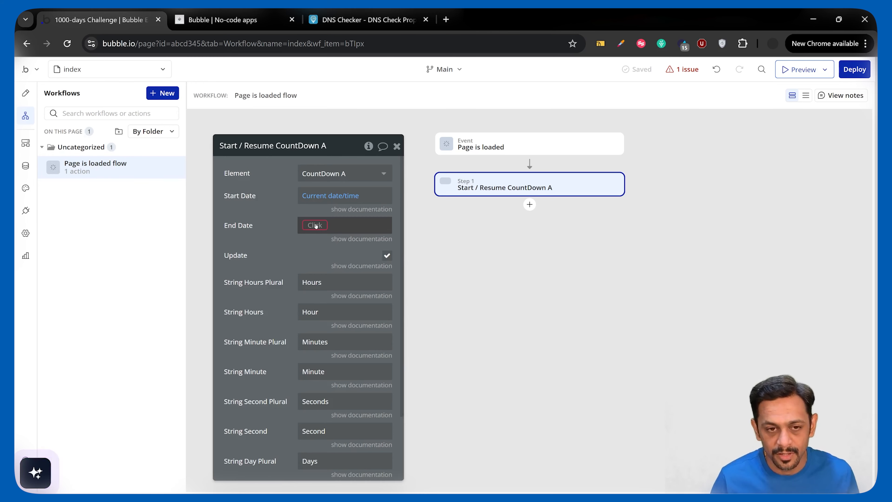
- Set the countdown action's End Date to Current date/time with the date changed to 10
click(315, 225)
text(curr)
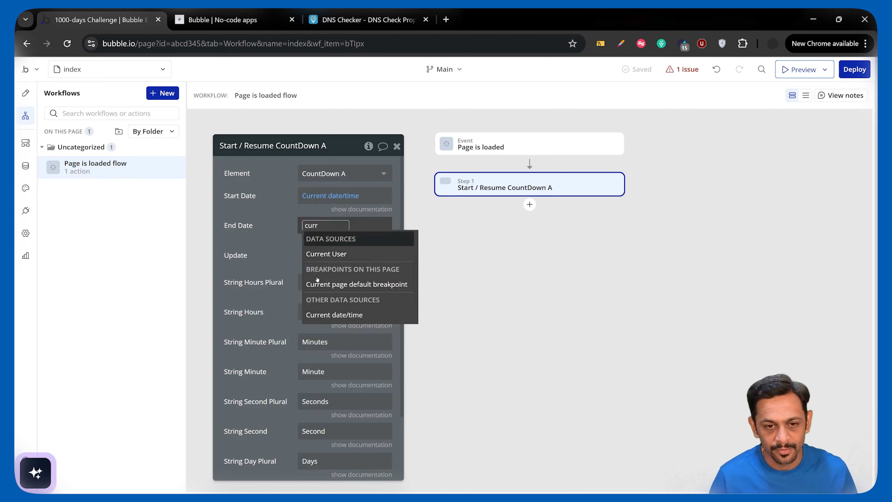
mouse_move(336, 316)
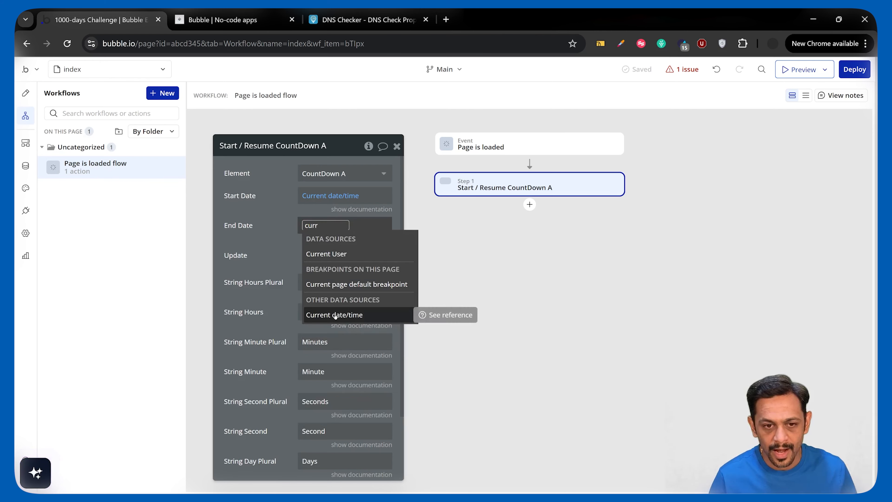
click(335, 315)
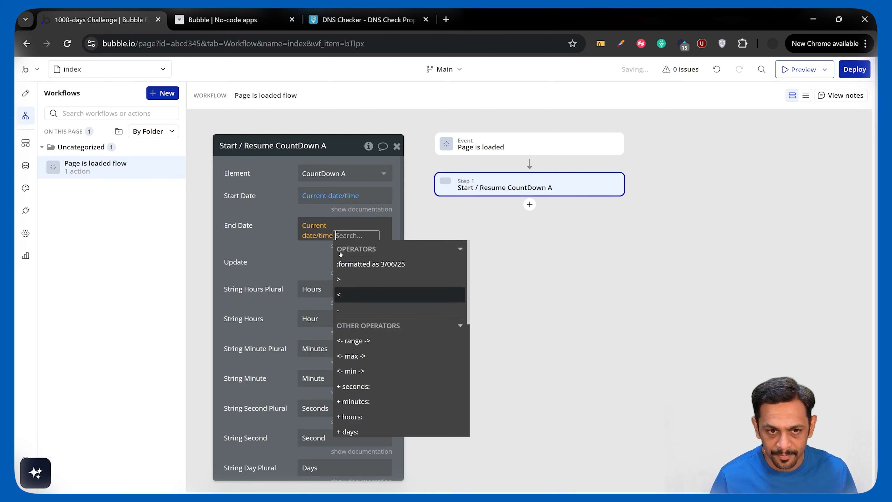
scroll(351, 328, down, 2)
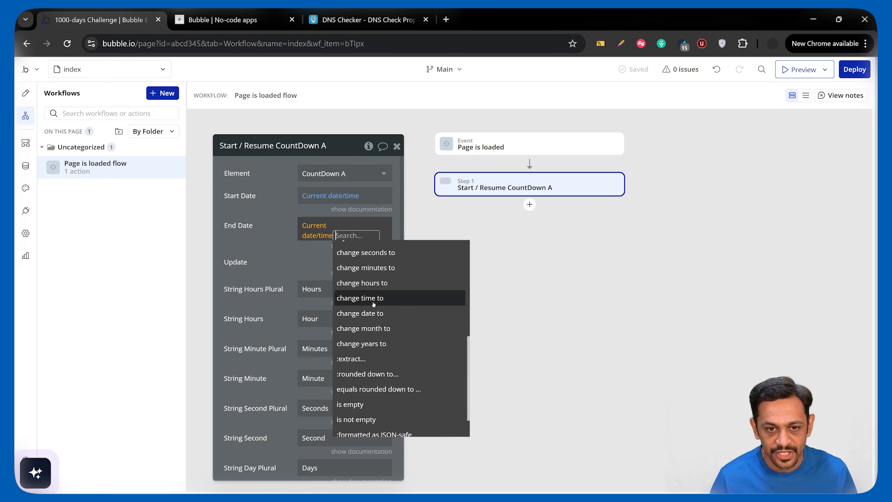
click(373, 305)
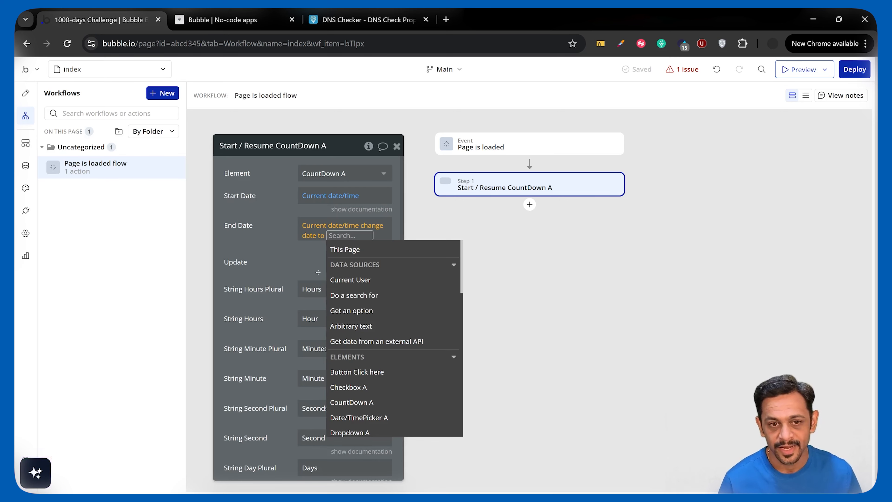
text(10)
- Extend the countdown action's End Date expression by changing the hours to 18
scroll(364, 366, down, 3)
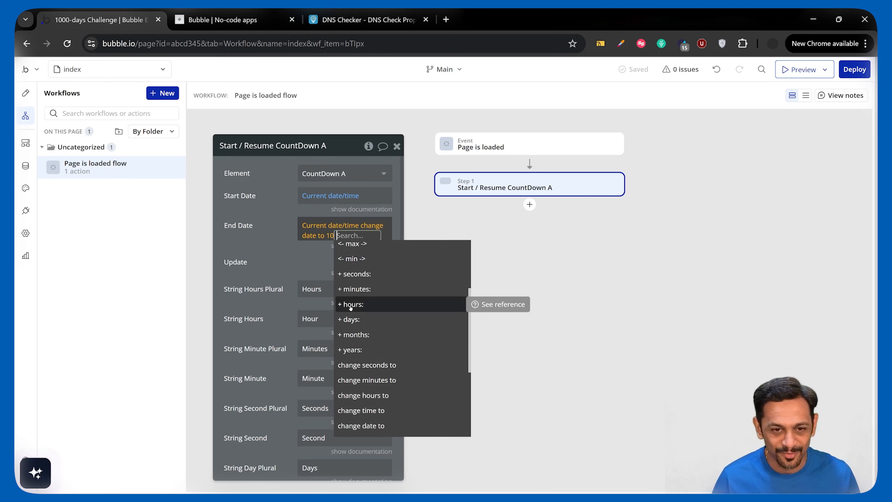
scroll(350, 308, up, 3)
scroll(351, 309, down, 3)
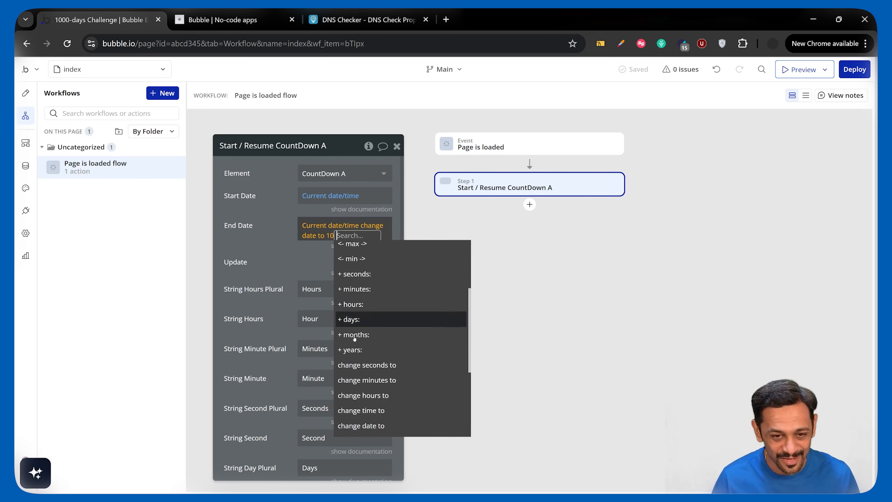
scroll(358, 352, down, 2)
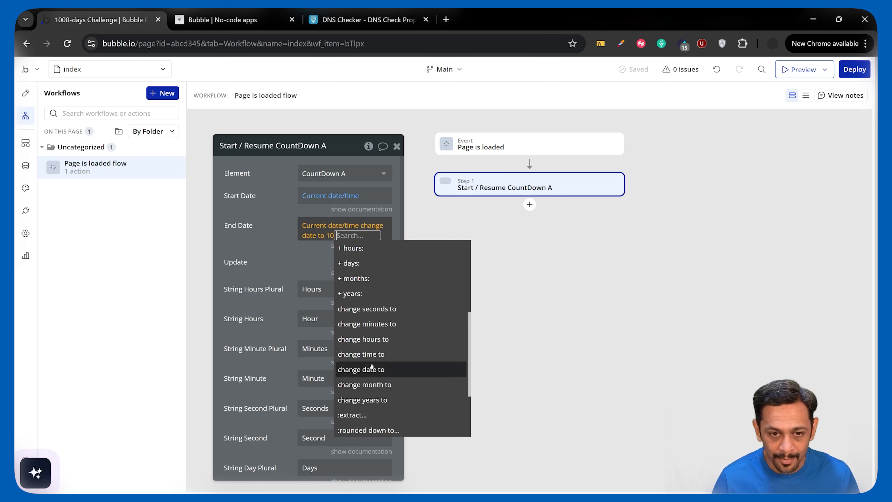
click(367, 339)
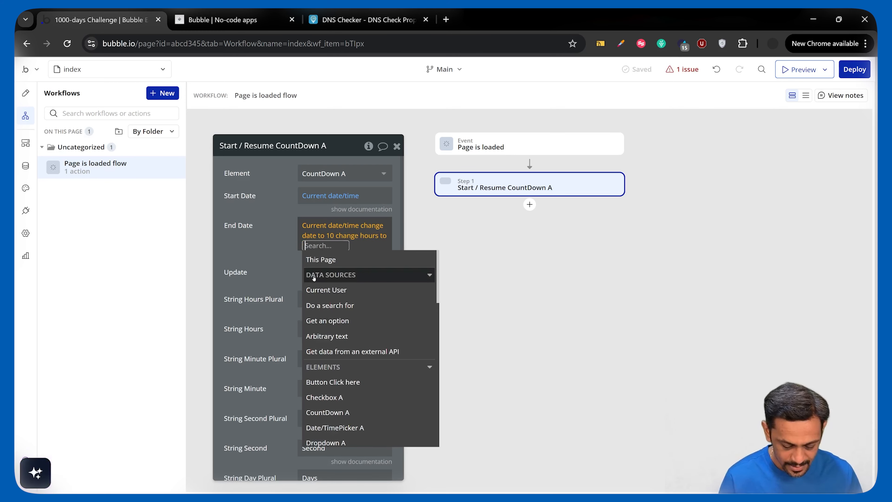
text(18)
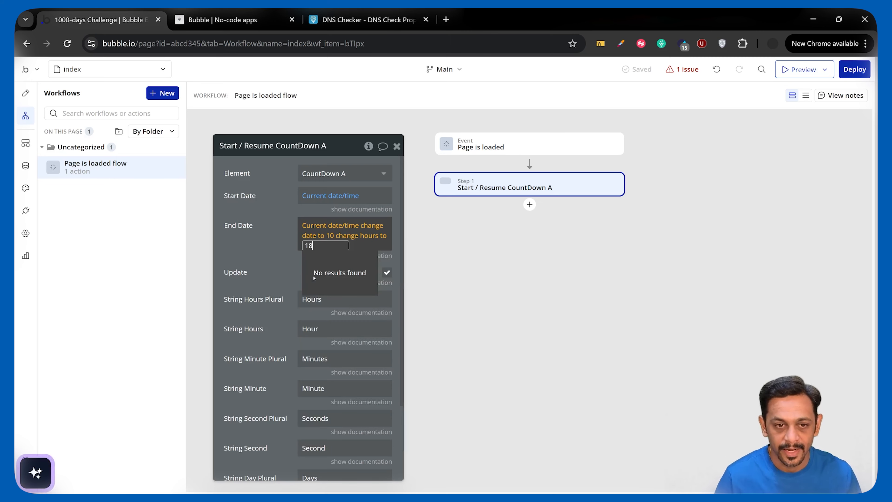
key(Return)
- Extend the End Date expression by changing both the minutes and the seconds to 0
scroll(340, 378, down, 3)
click(337, 324)
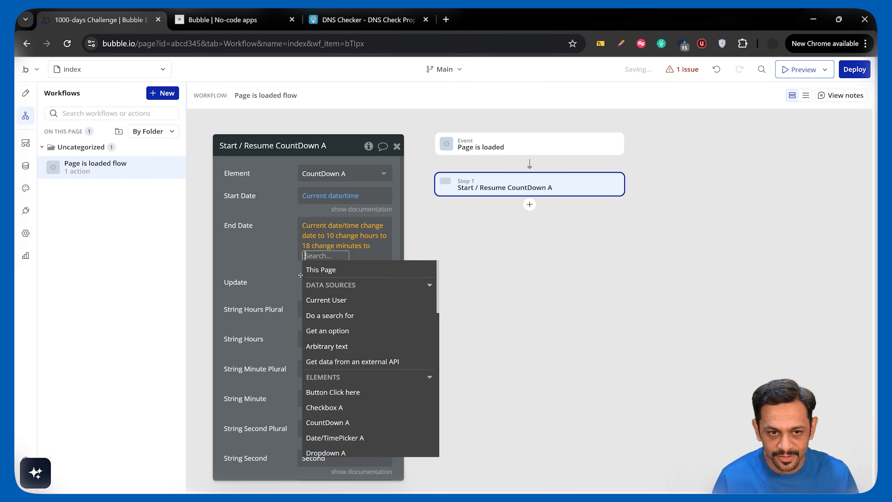
text(00)
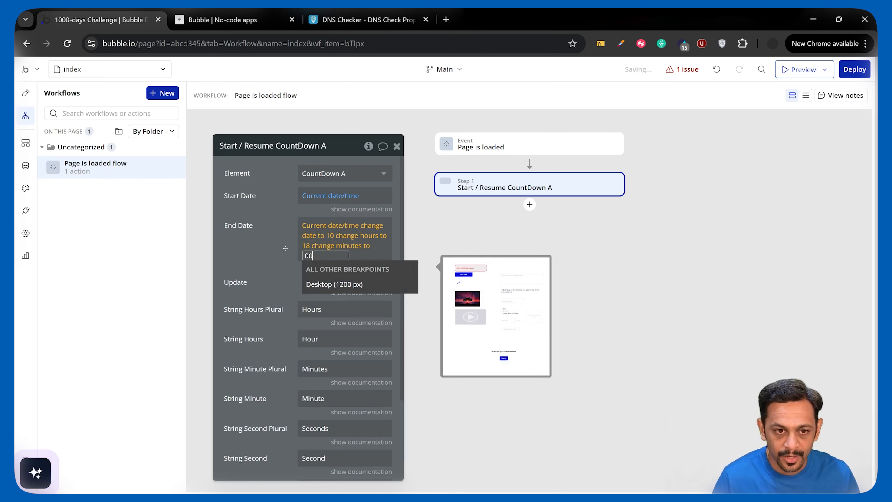
key(Return)
scroll(339, 350, down, 3)
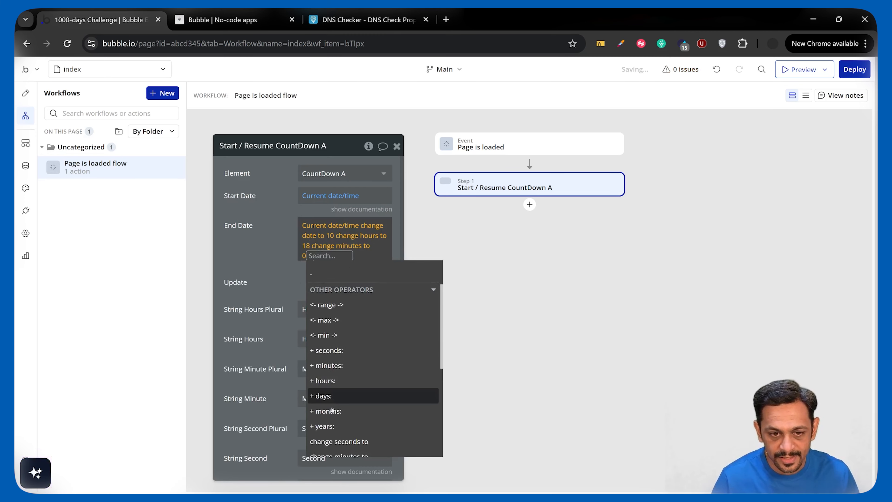
click(334, 441)
text(00)
key(Return)
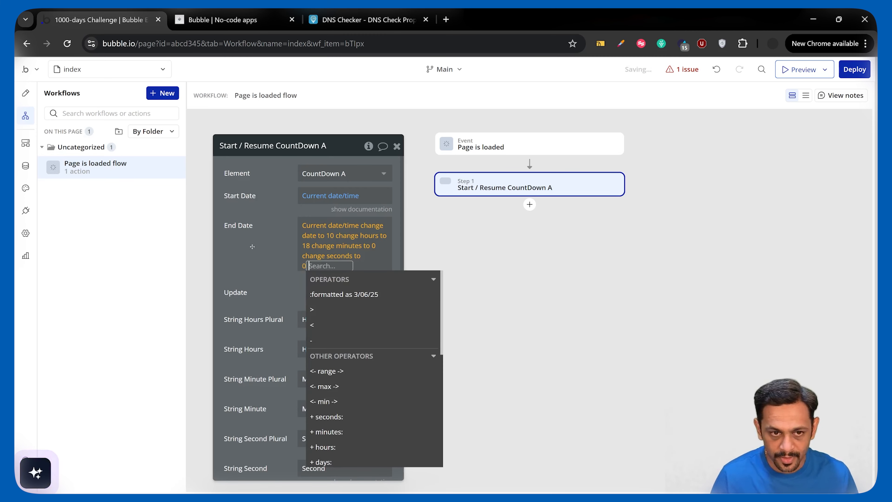
click(259, 250)
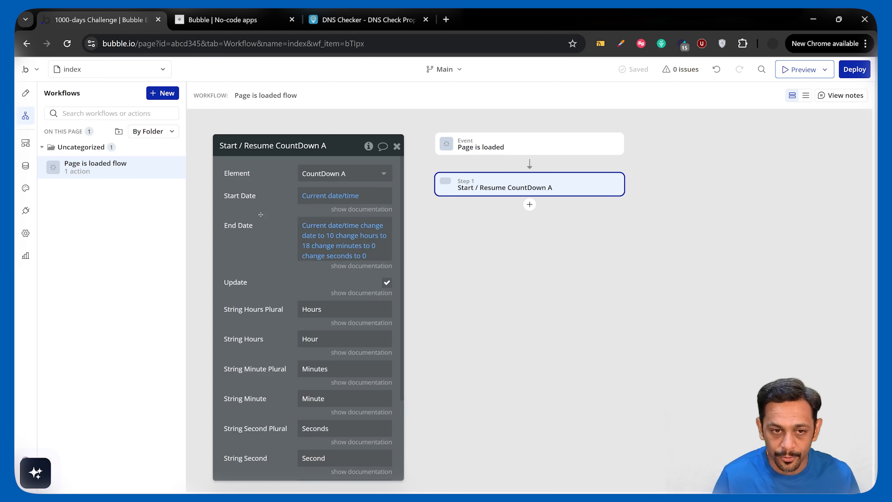
- Review the remaining settings of the Start / Resume CountDown A action, including its time-unit labels, and close its properties
drag(261, 217, 255, 199)
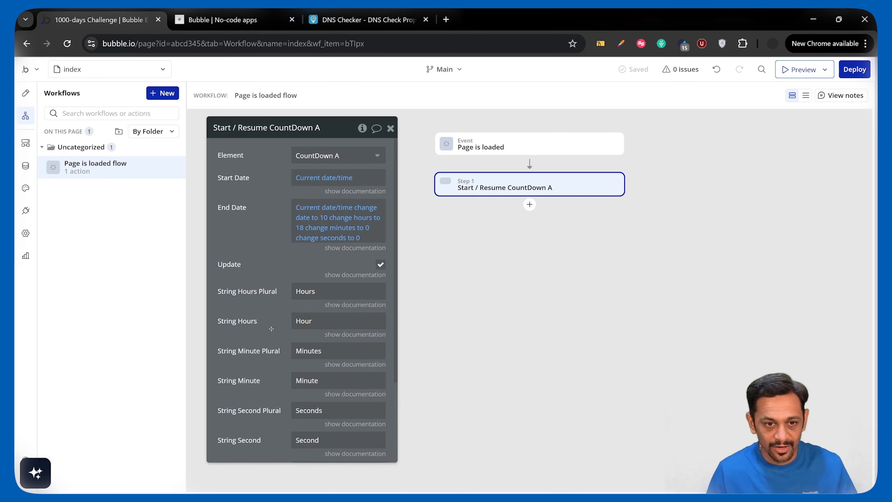
scroll(271, 328, down, 2)
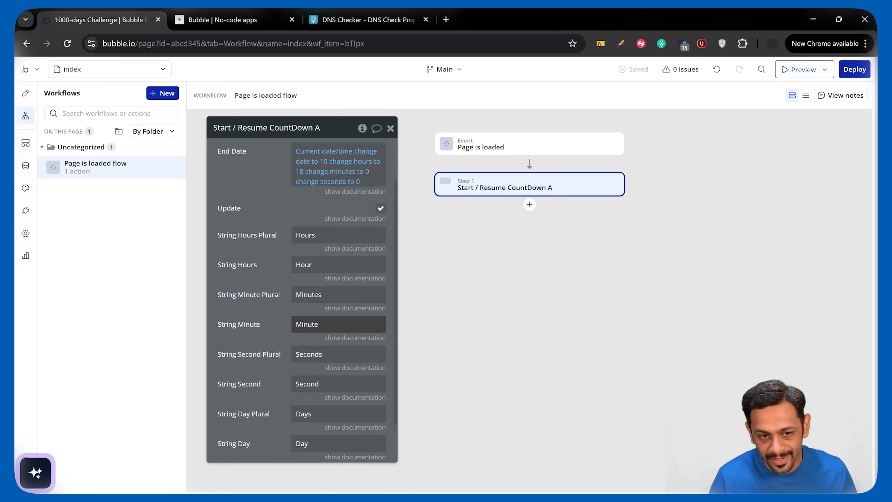
scroll(260, 328, down, 2)
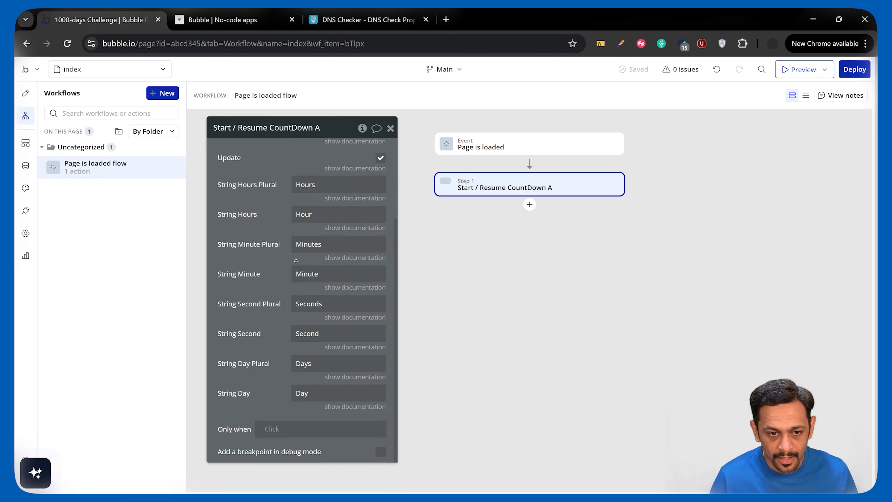
click(391, 130)
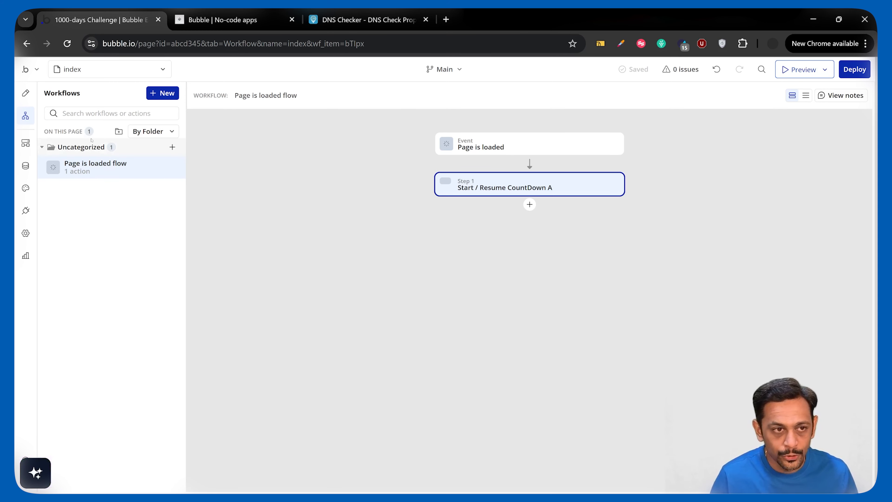
- Back in the page design, add a text element to the countdown popup that displays CountDown A's Days
click(25, 93)
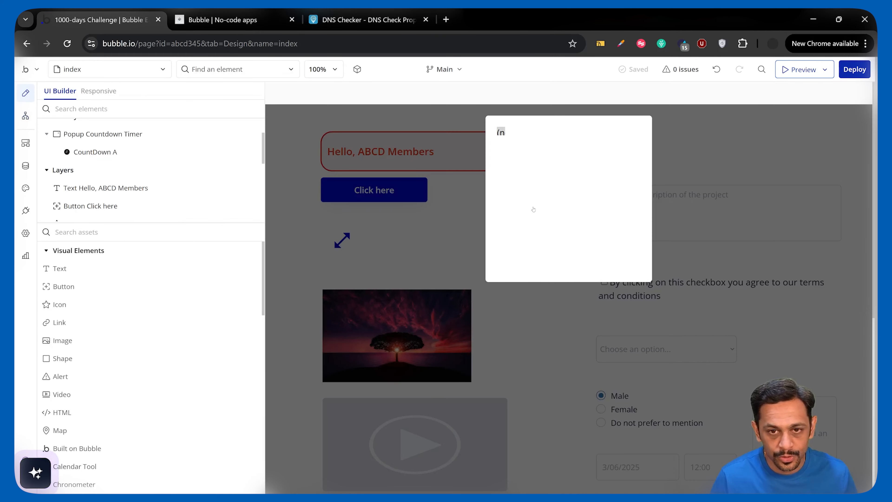
drag(481, 203, 516, 189)
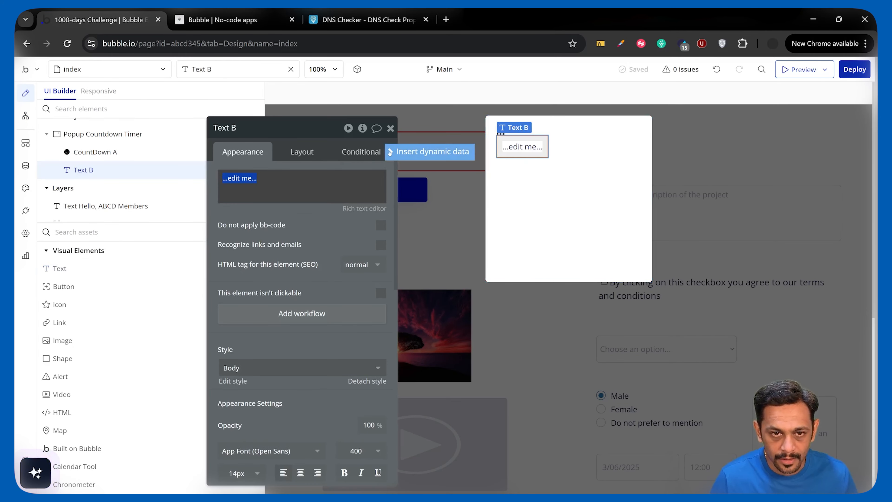
key(BackSpace)
text(coun)
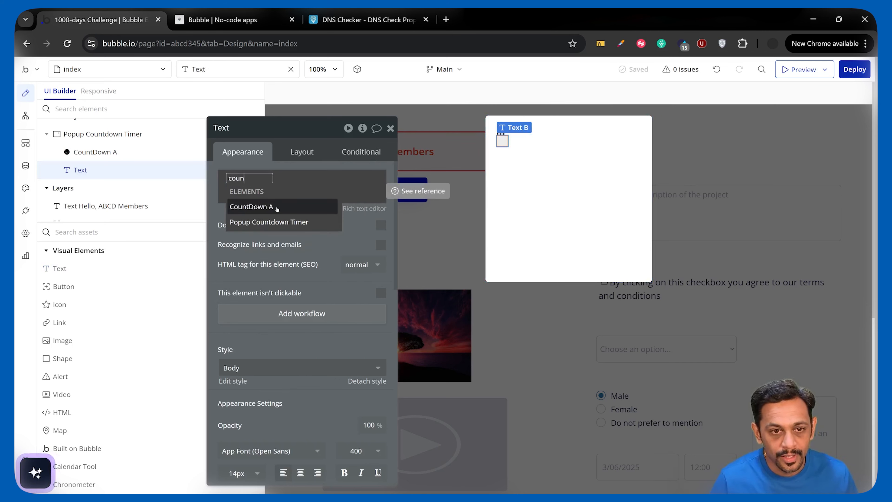
click(290, 206)
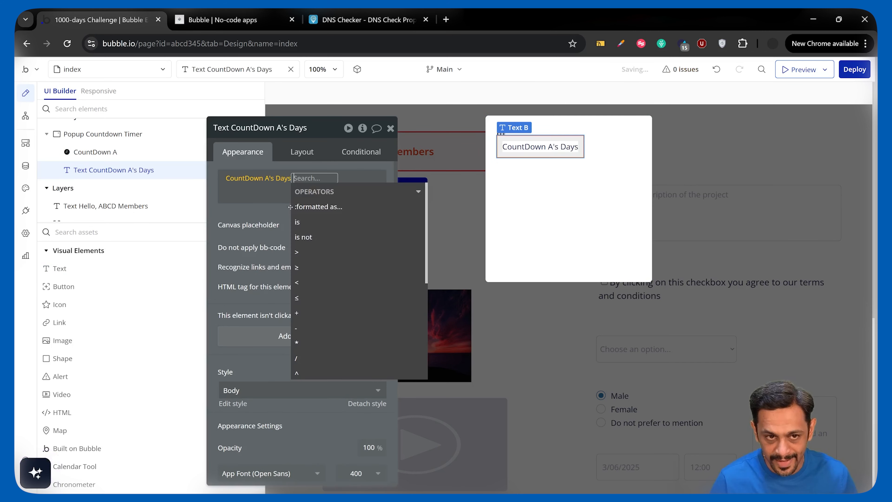
click(303, 181)
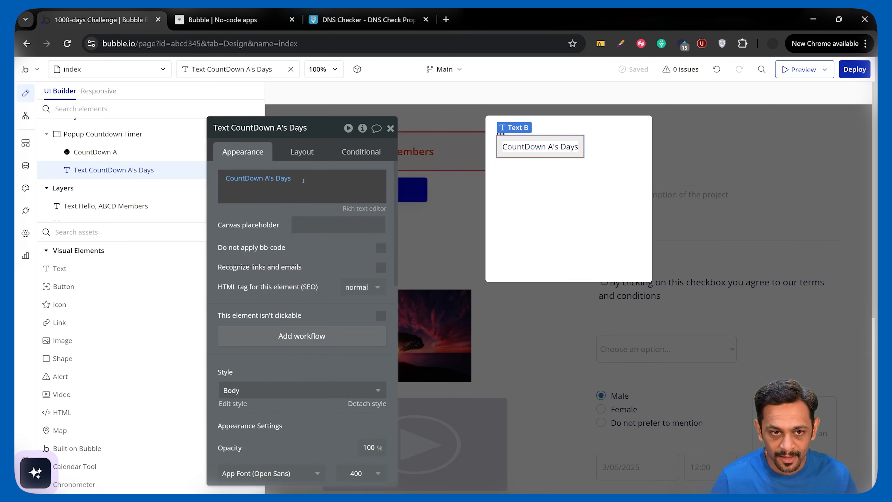
text(:)
click(429, 187)
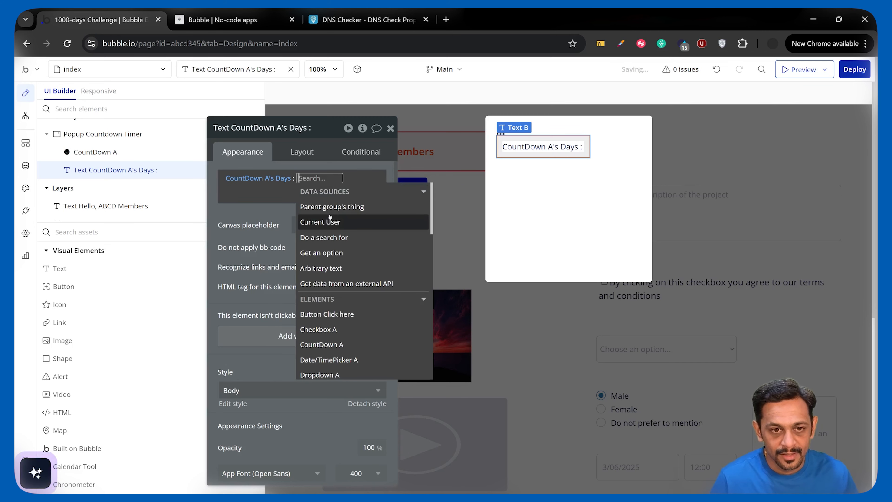
key(BackSpace)
key(BackSpace)
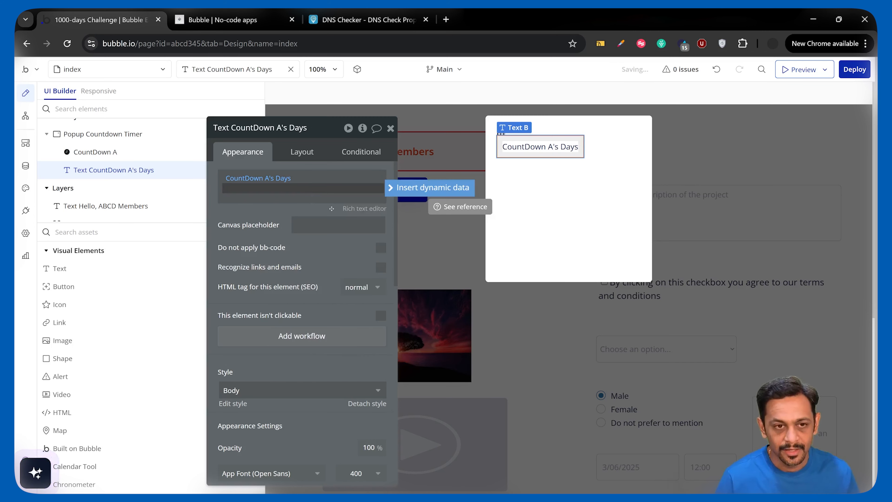
key(BackSpace)
- Append a colon and CountDown A's Hours to the popup text
text(:)
click(397, 188)
text(coun)
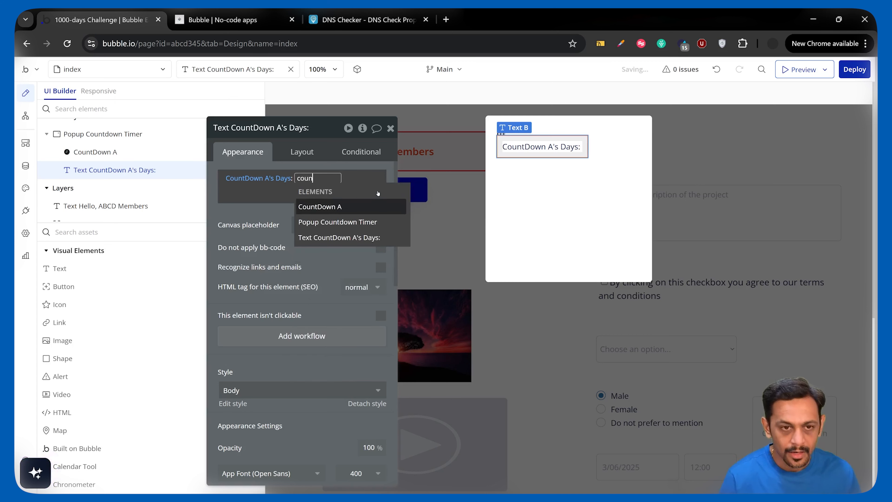
click(336, 207)
click(255, 232)
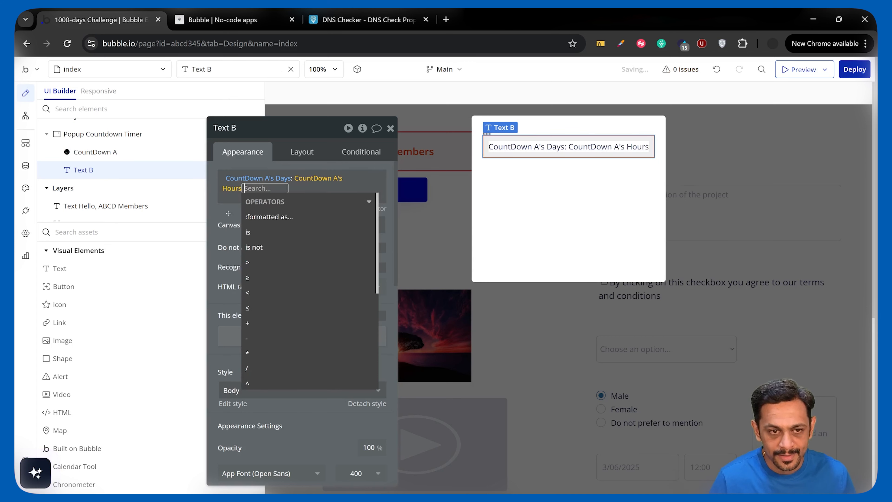
- Put a space before the colon between days and hours, and append a spaced colon after the hours
click(290, 179)
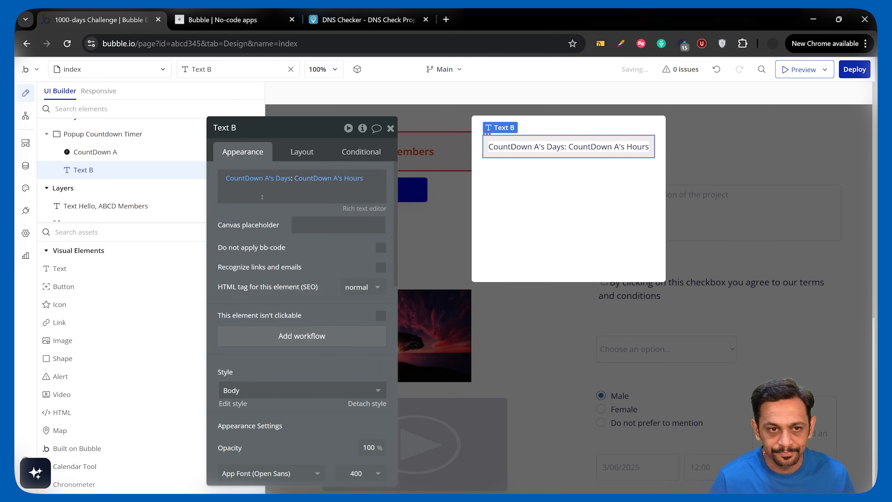
double_click(291, 180)
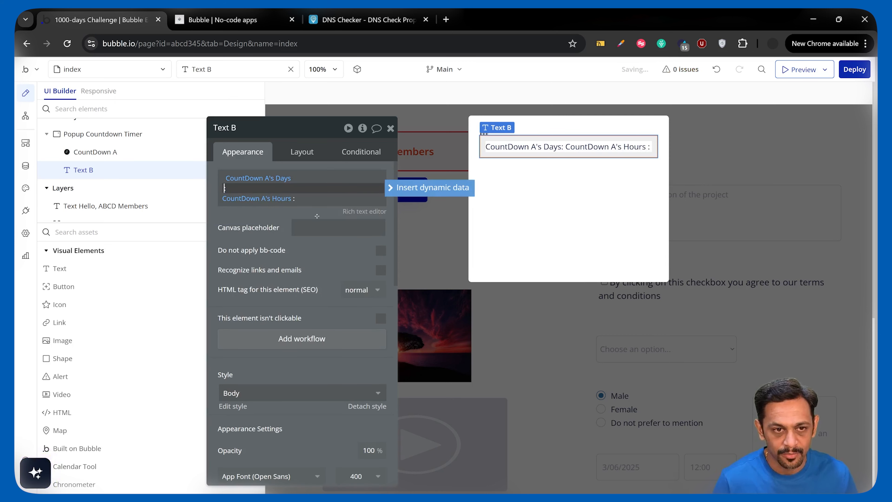
click(328, 225)
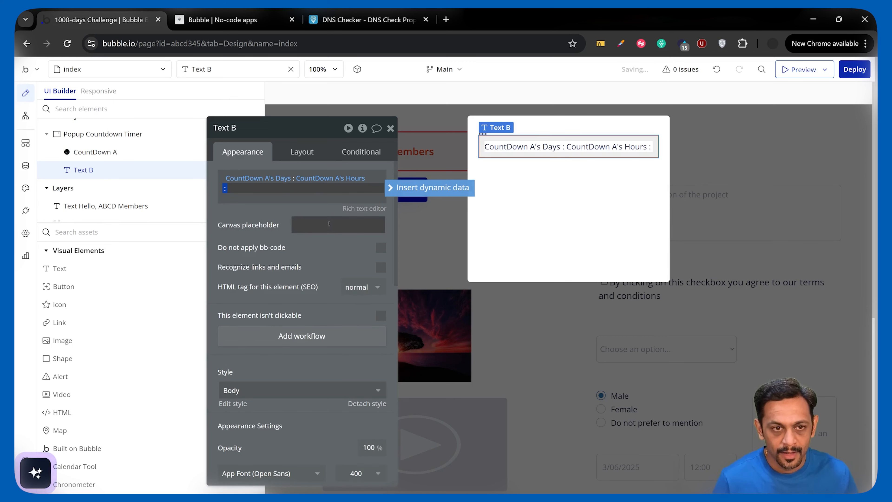
- Insert CountDown A's Minutes after the colon that follows the hours in the popup text
click(400, 187)
text(count)
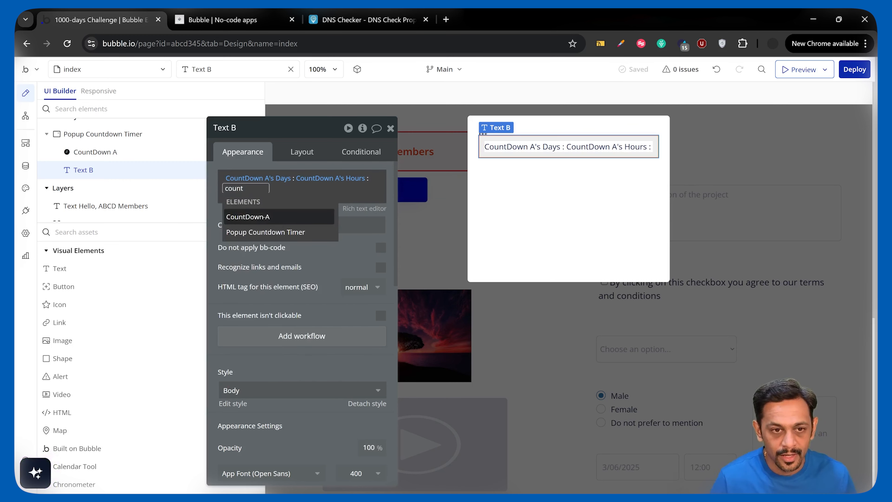
click(264, 217)
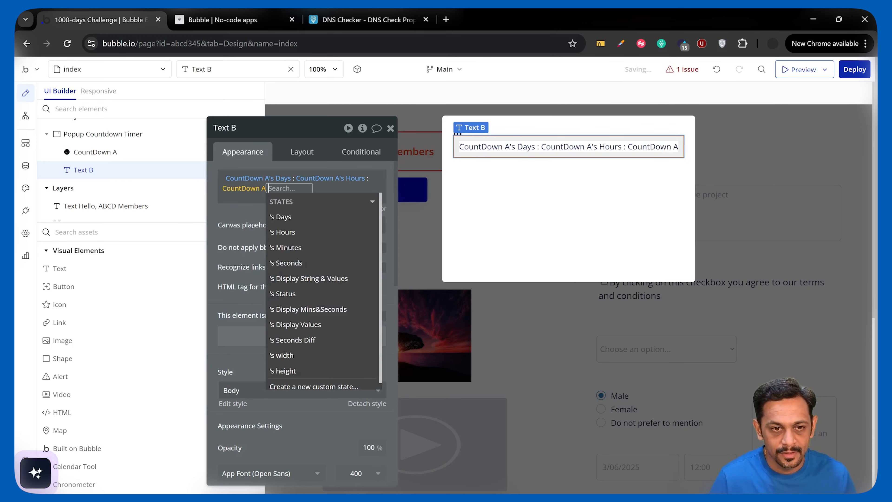
click(292, 247)
click(372, 202)
- Append a colon and CountDown A's Seconds to the popup text
text(:)
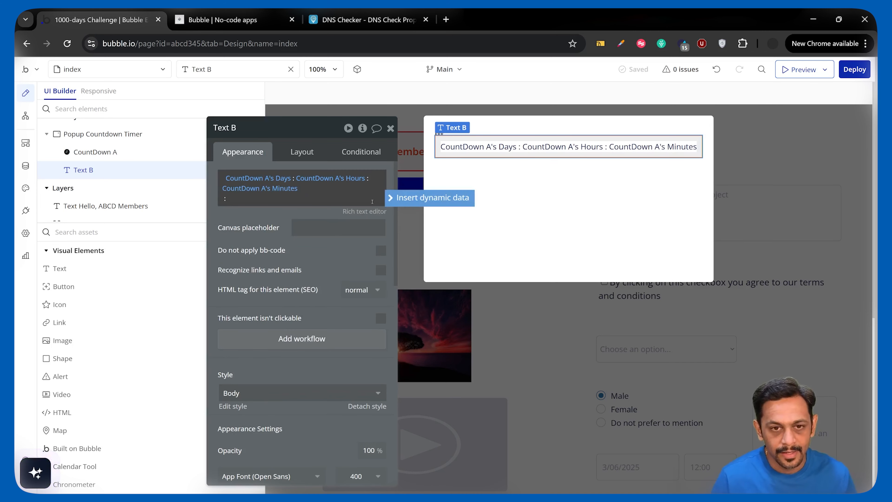
click(389, 201)
text(count)
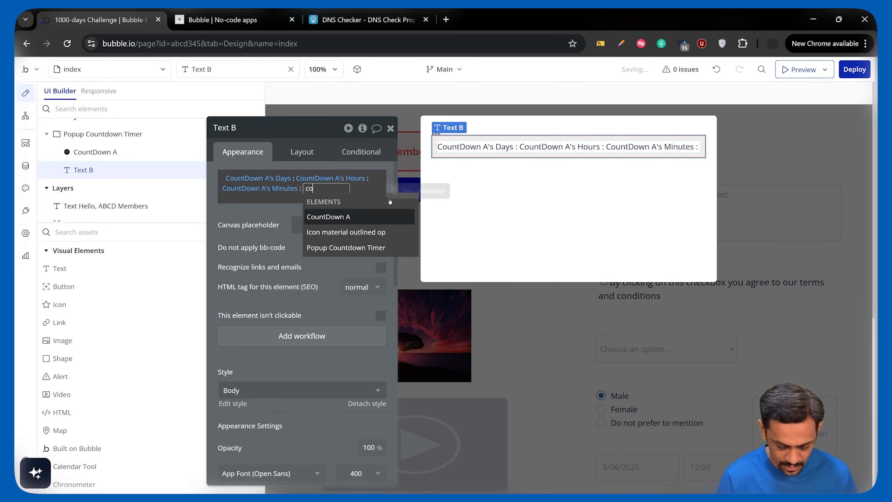
click(342, 215)
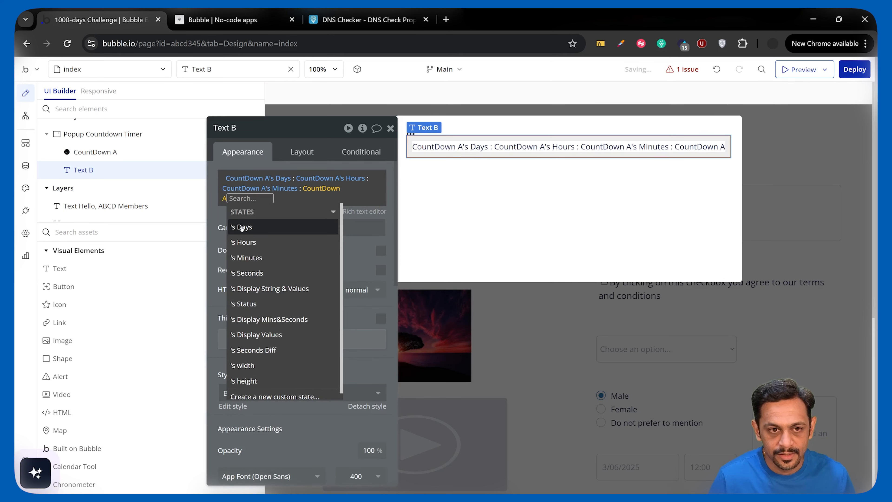
click(248, 272)
click(232, 218)
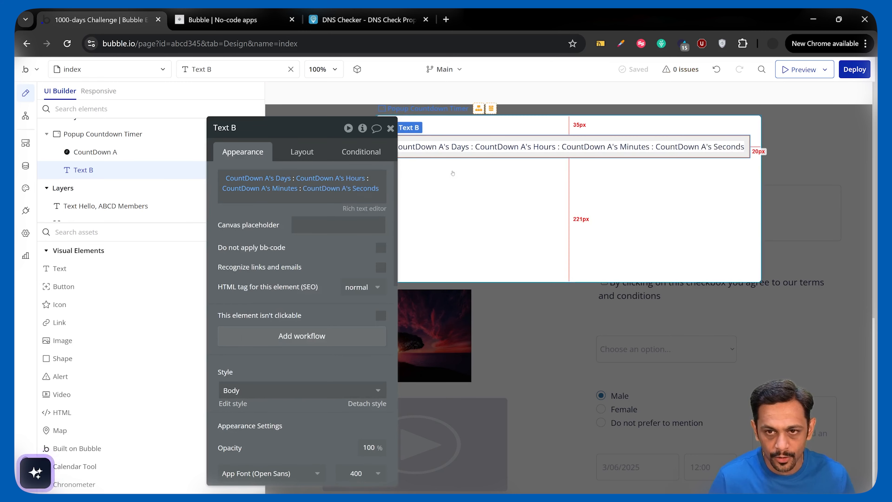
- Set the text's canvas placeholder to "3 Days : 4 Hours : 23 Minutes : 12 Seconds" and select the surrounding popup
click(318, 225)
text(3 Days : 4 Hours : 23 Minutes)
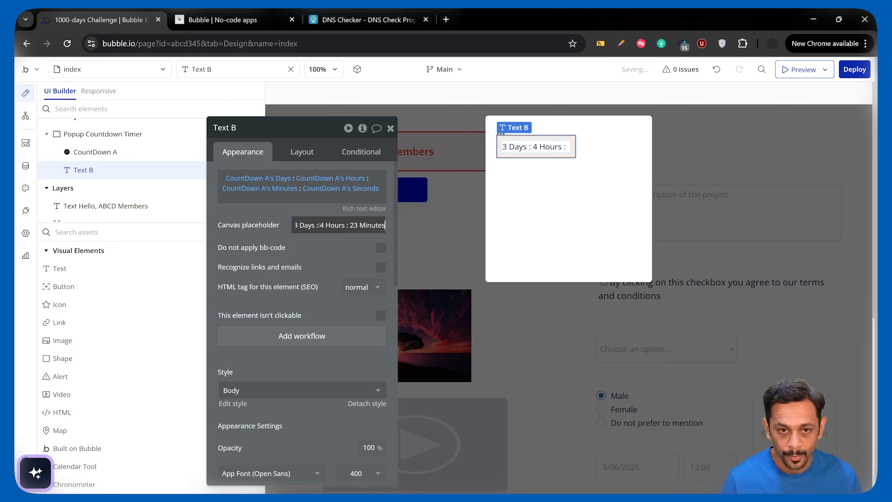
text( :)
text( 12 Seconds)
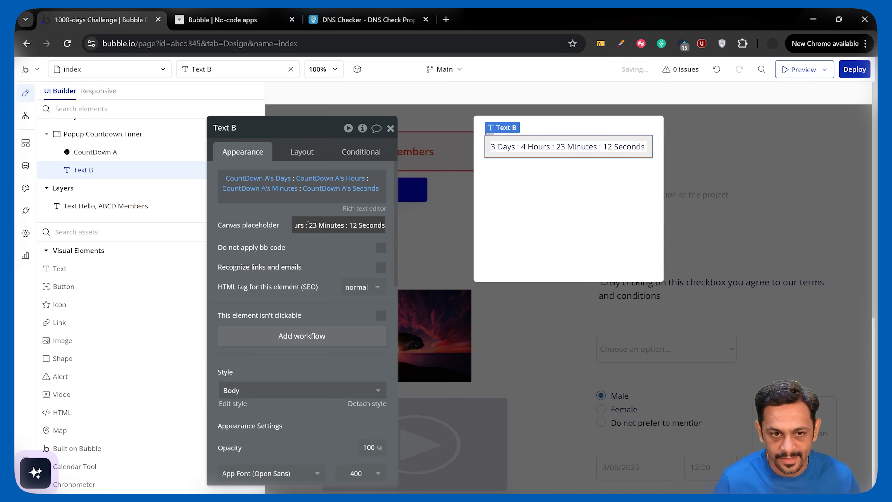
click(518, 199)
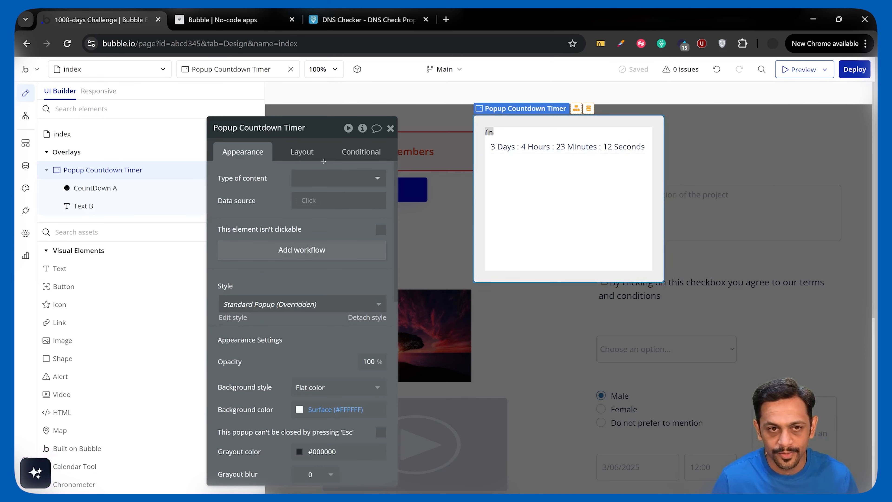
- Set the countdown popup's container layout to Align to parent and place the countdown text at its center
click(303, 152)
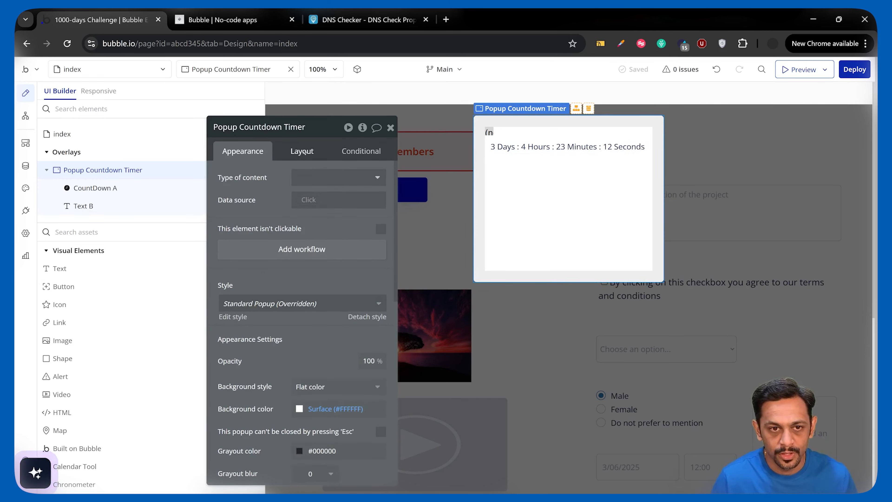
click(316, 180)
click(315, 247)
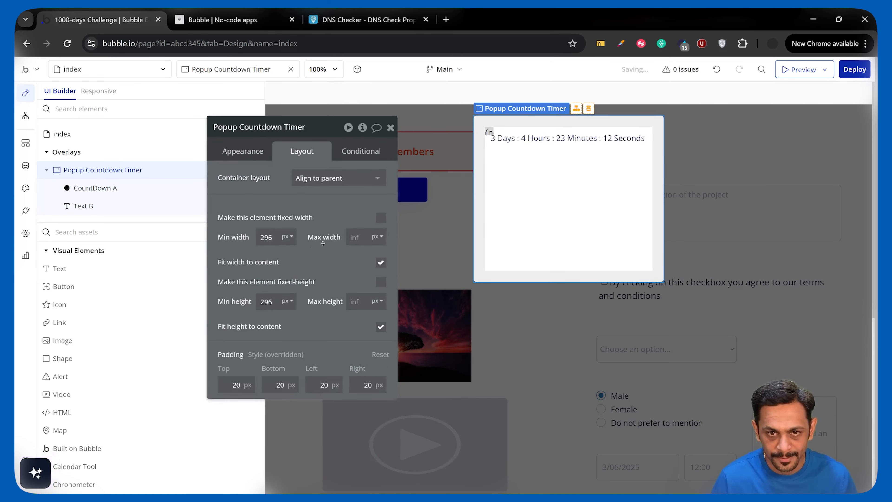
click(303, 256)
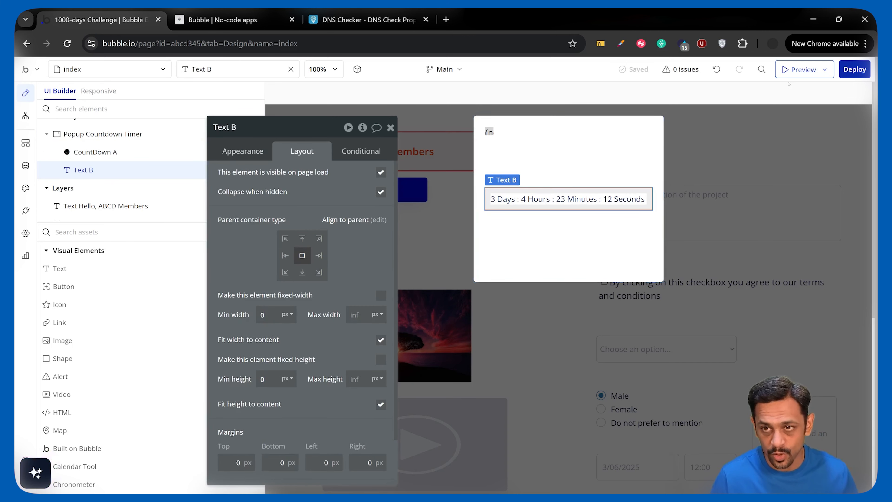
- Add a Show an element action for Popup Countdown Timer to the page-load workflow and preview the page
click(25, 115)
click(89, 169)
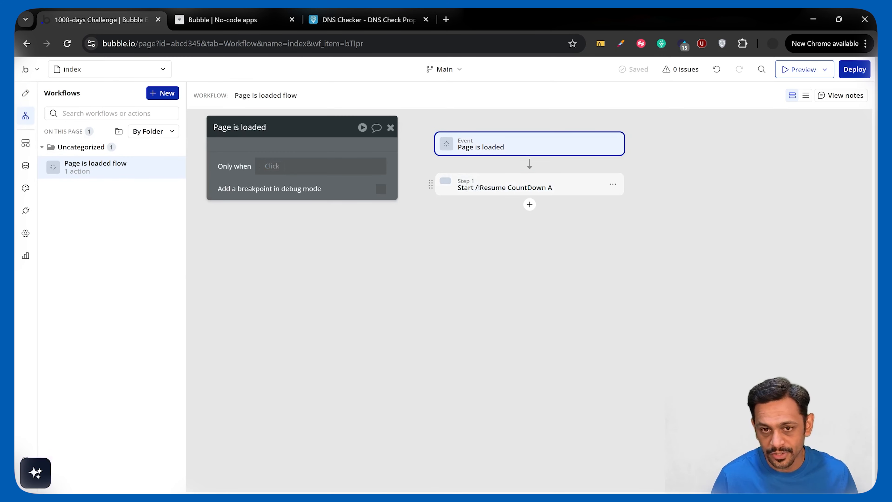
click(530, 204)
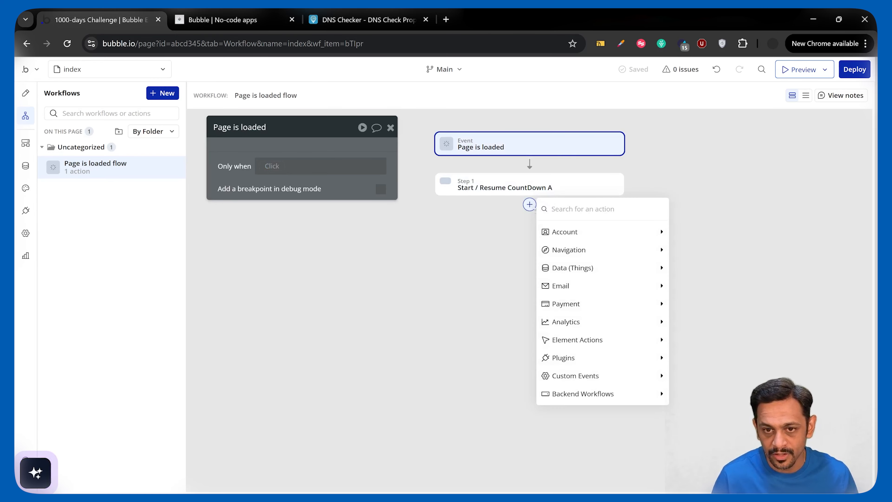
mouse_move(613, 341)
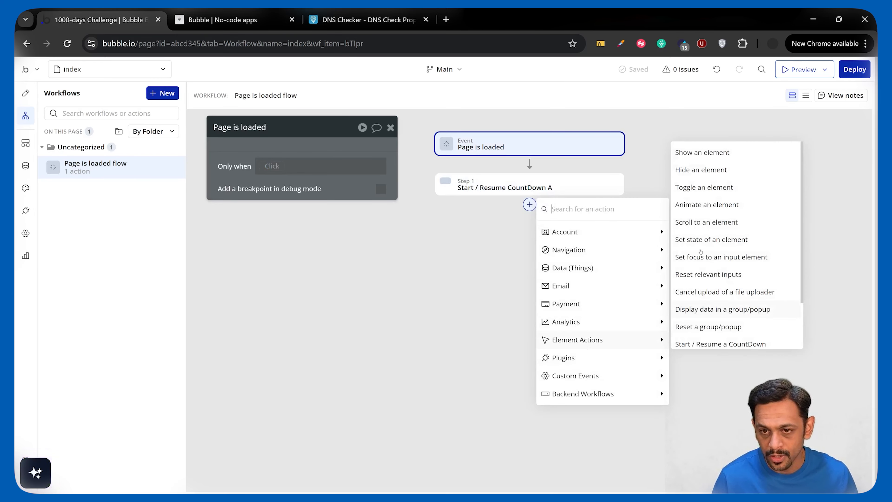
click(702, 153)
click(337, 155)
click(322, 191)
click(855, 68)
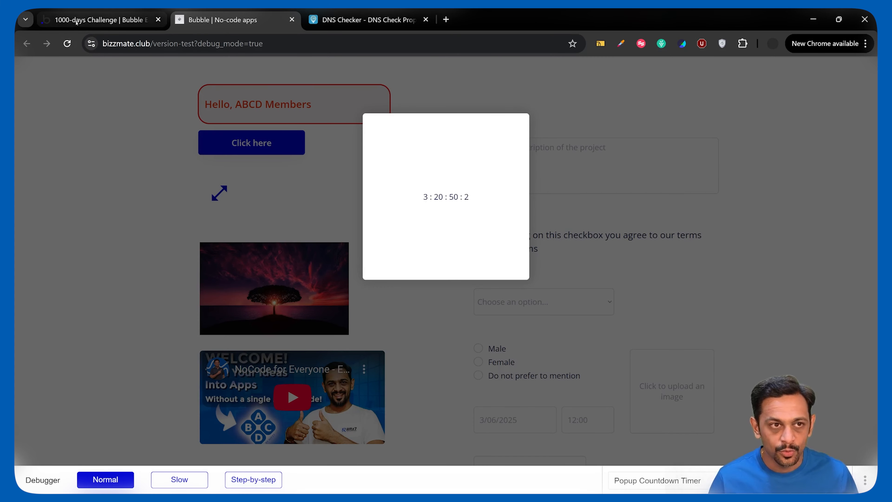
- Return to the editor and add the letter D after the days and H after the hours in the popup's countdown text
click(101, 19)
click(296, 178)
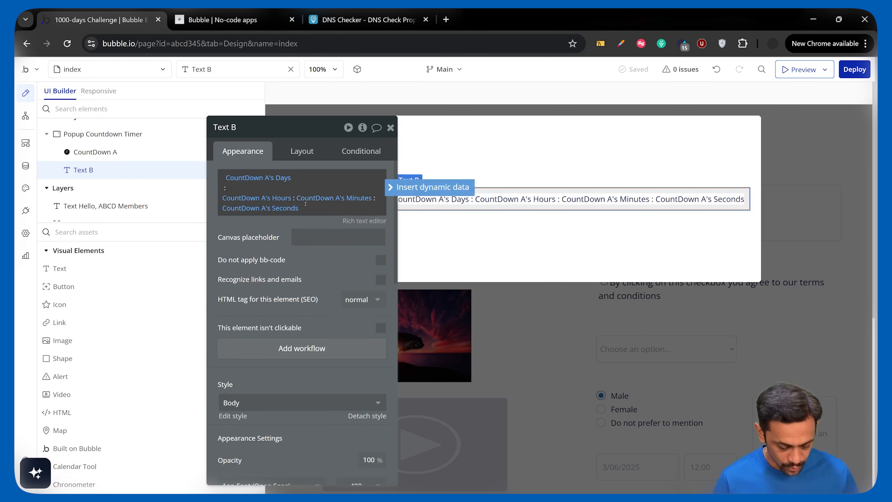
click(294, 198)
key(Right)
key(Left)
key(Left)
key(Left)
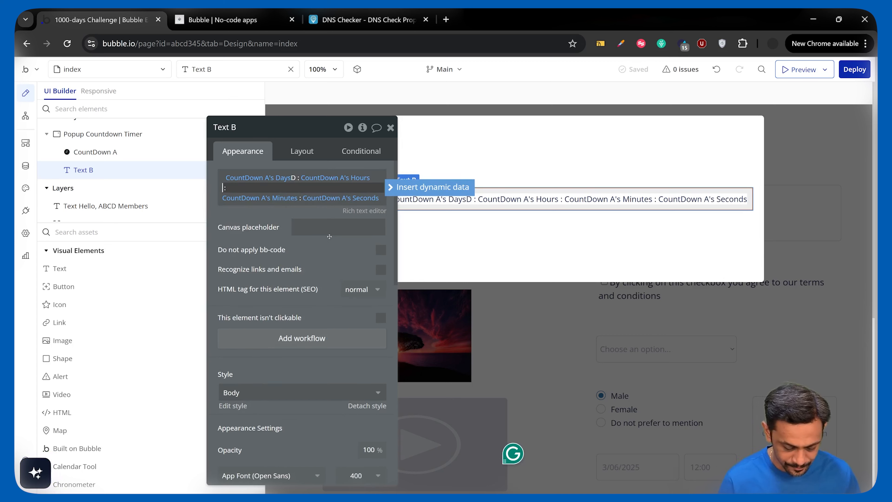
text(H)
- Add M after the minutes and S after the seconds in the countdown text, and check the refreshed preview
double_click(300, 199)
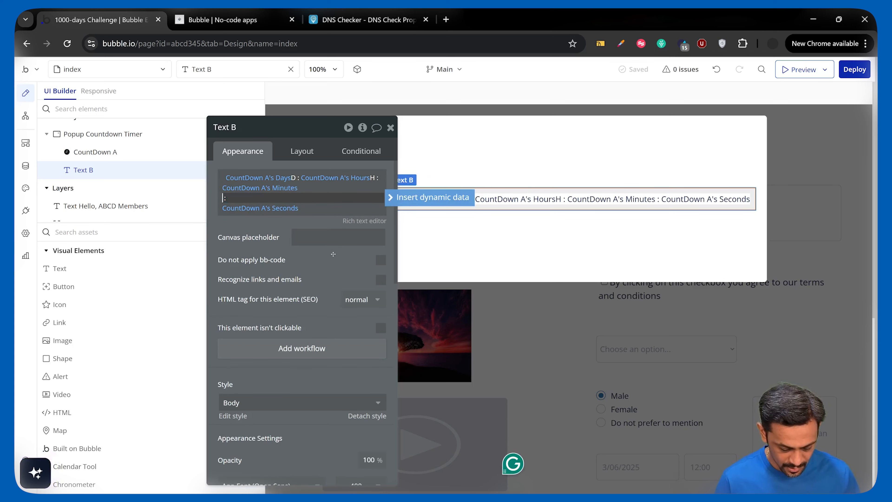
text(M)
click(322, 207)
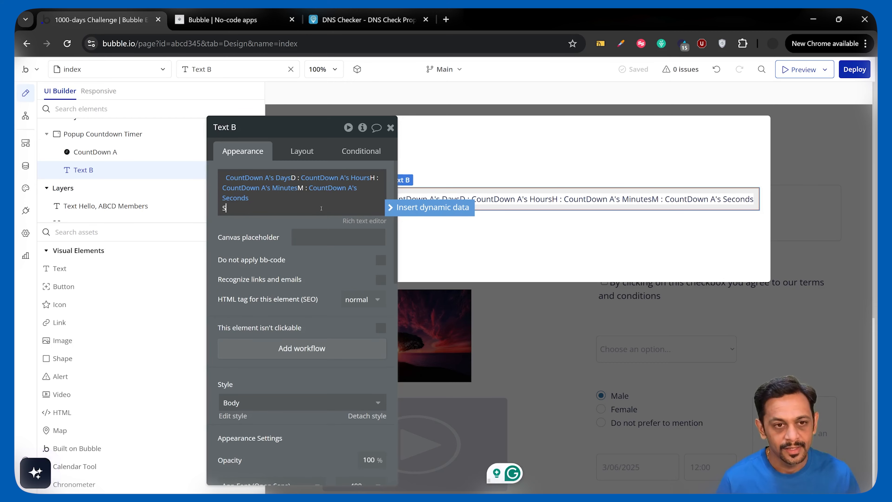
click(251, 21)
click(271, 70)
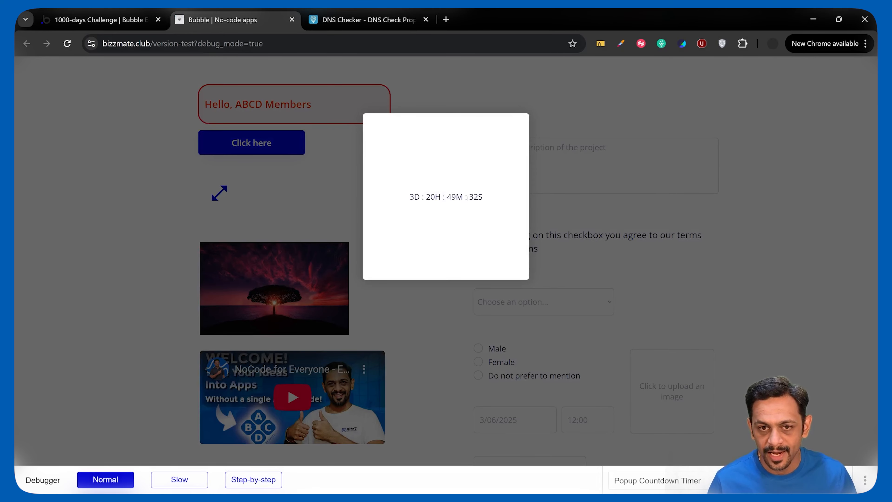
- Switch back to the editor and enable the countdown popup's option "This popup can't be closed by pressing 'Esc'"
click(92, 21)
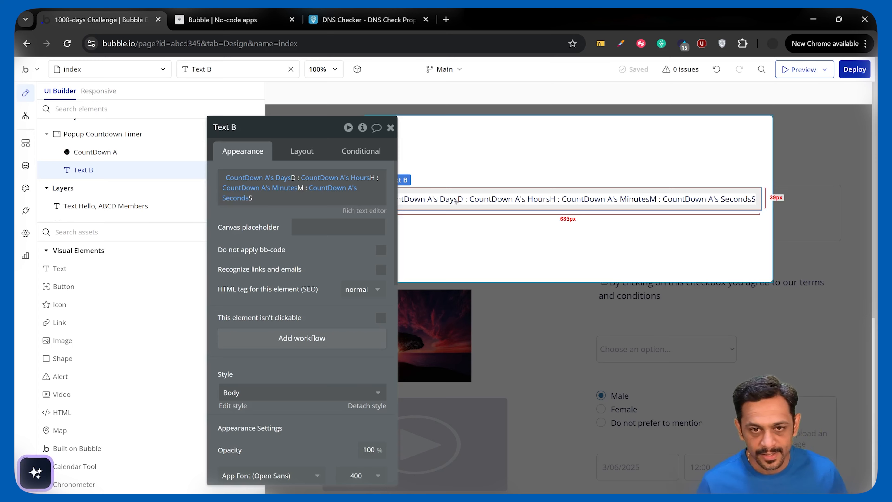
click(482, 147)
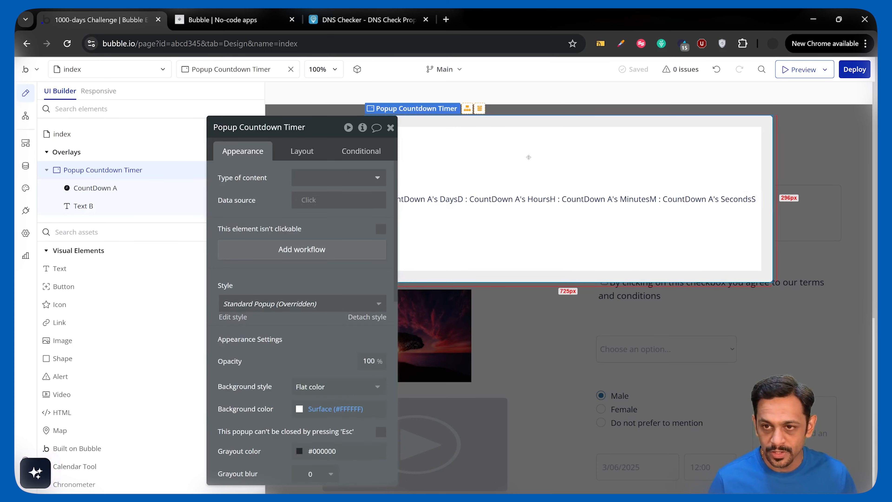
scroll(226, 320, down, 3)
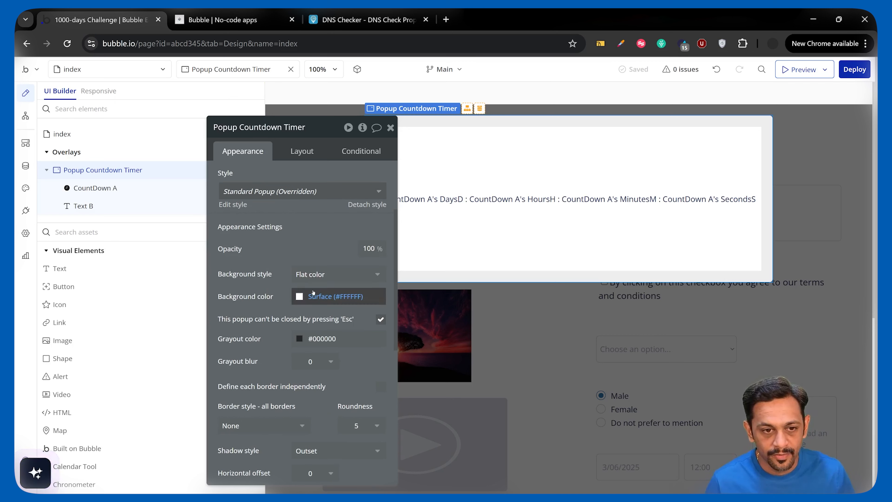
- Change the popup's grayout color to #343434 with an opacity of 90
scroll(310, 294, down, 2)
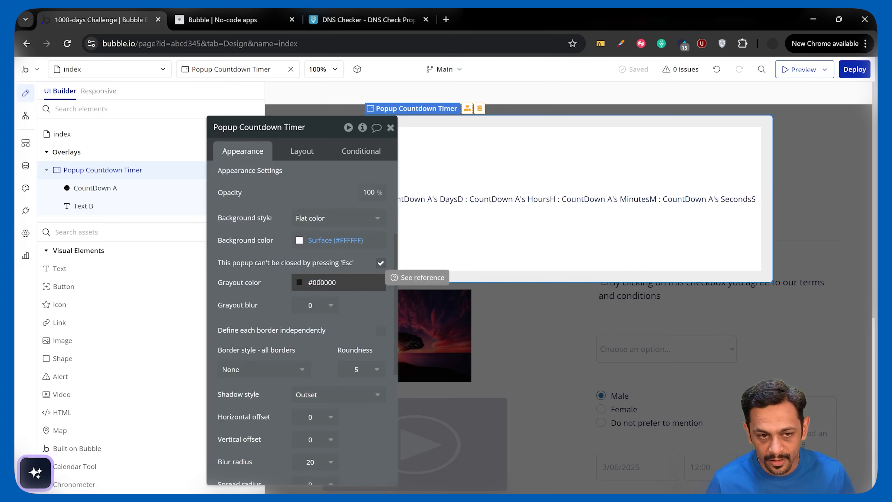
click(311, 289)
click(291, 340)
drag(292, 340, 292, 356)
click(384, 399)
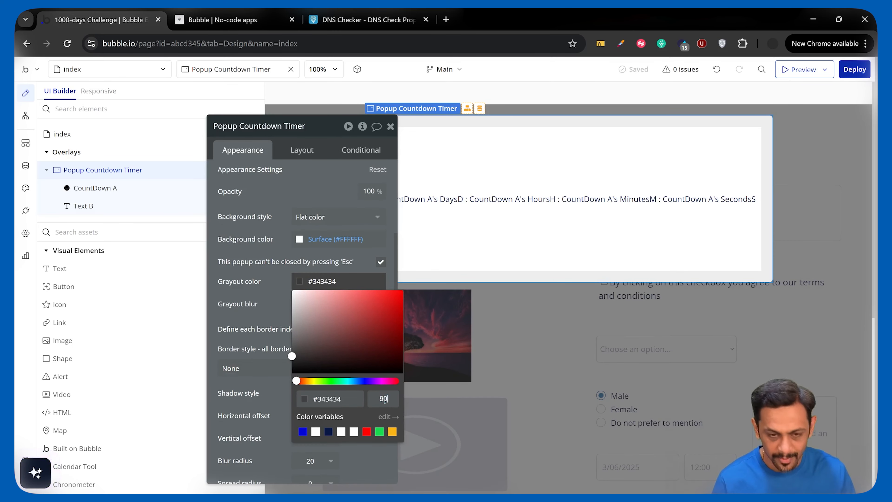
text(90)
key(Return)
click(277, 295)
- Set the popup's grayout blur to 10 and check the result in the refreshed preview
click(315, 305)
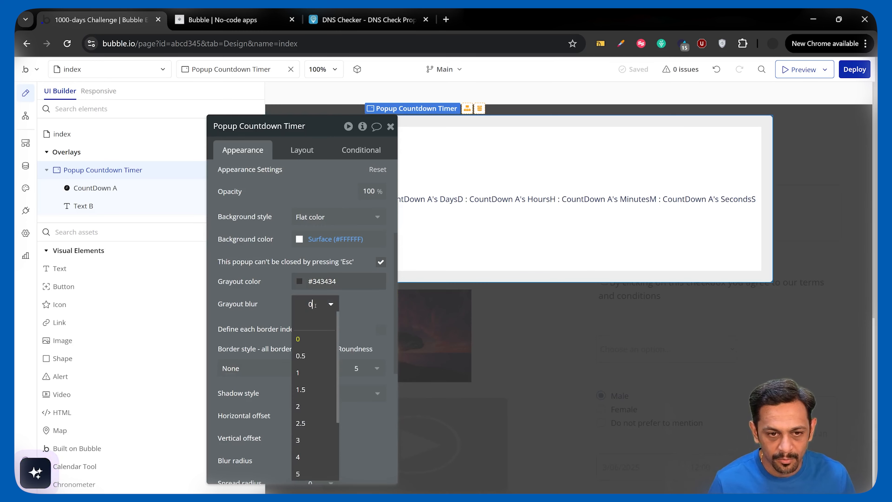
click(303, 456)
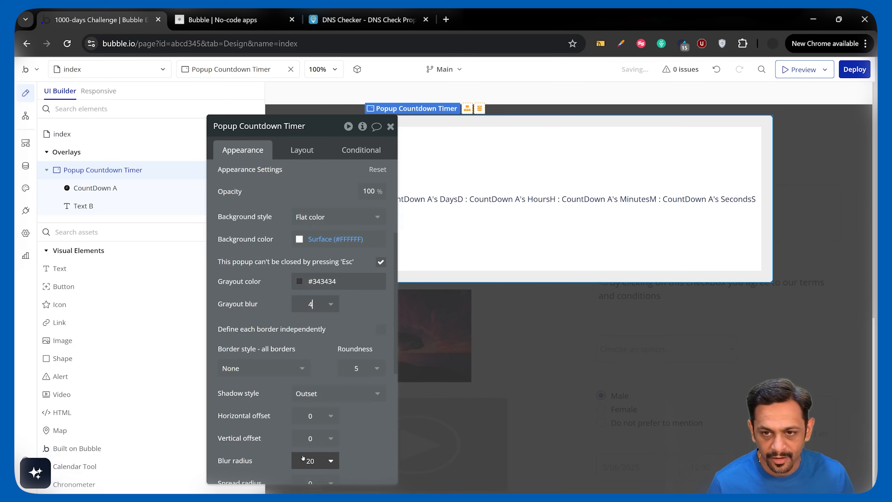
click(315, 304)
click(300, 360)
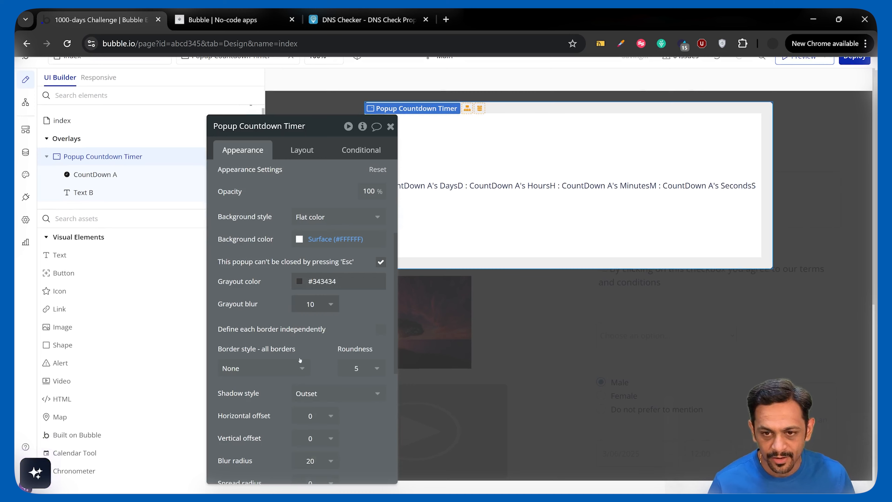
scroll(282, 291, up, 3)
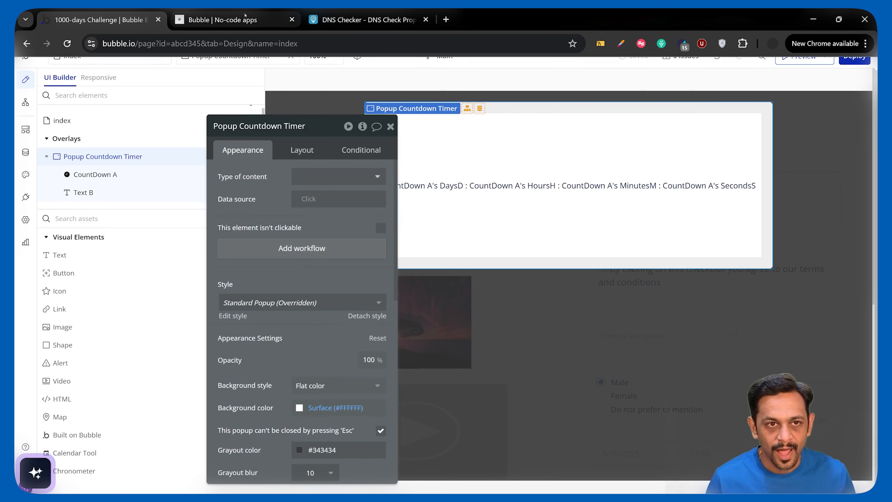
click(232, 20)
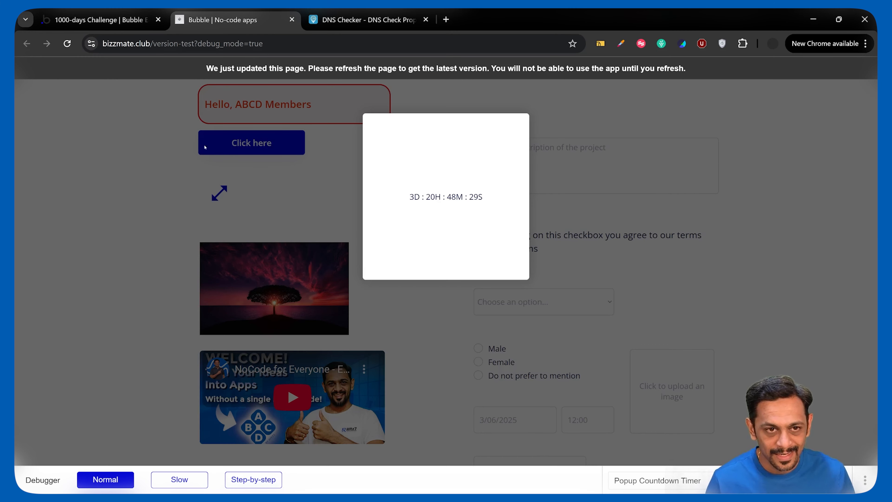
click(259, 72)
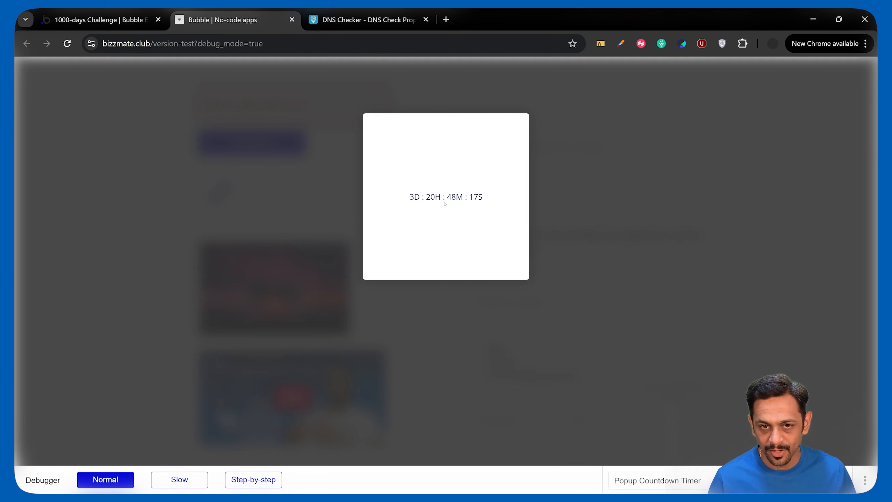
- Return to the editor and make the popup's countdown text bold with a font size of 22 px
click(115, 20)
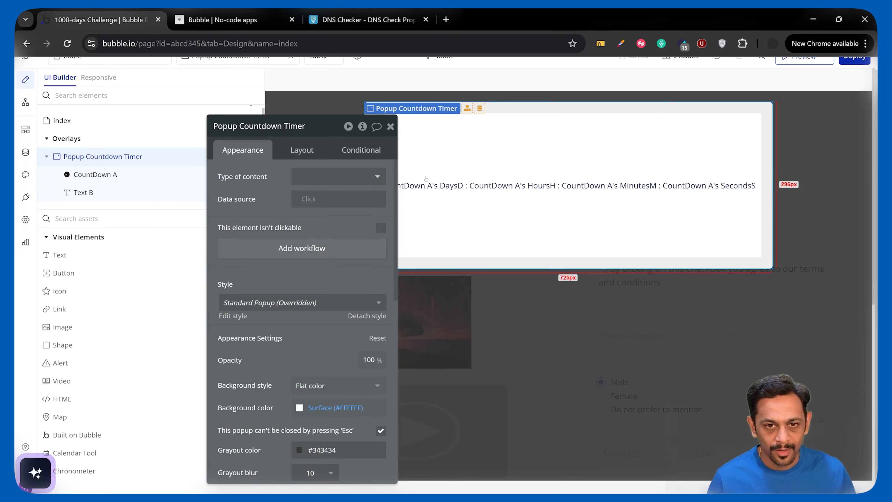
click(83, 191)
scroll(294, 335, down, 5)
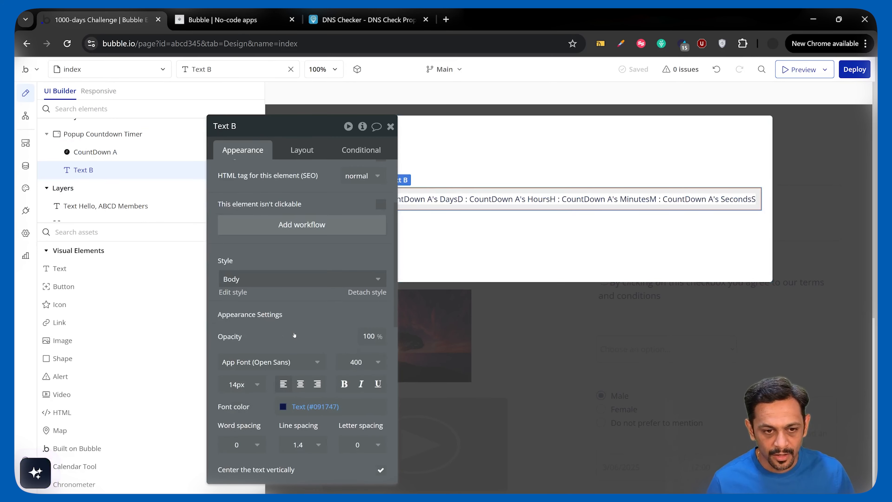
click(236, 328)
double_click(236, 327)
text(22)
key(Return)
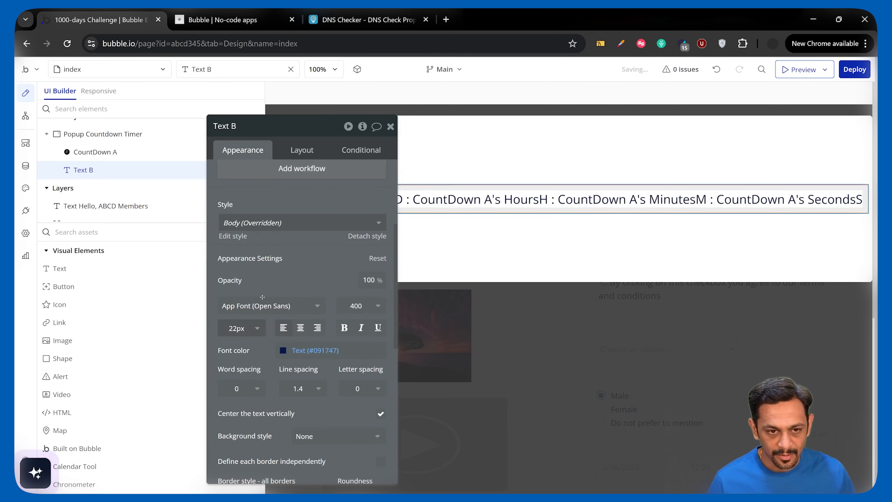
- Set the countdown text's canvas placeholder to "3D : 4H : 5M : 6S" and check the refreshed preview
scroll(295, 339, up, 5)
click(309, 225)
text(3D : 4H)
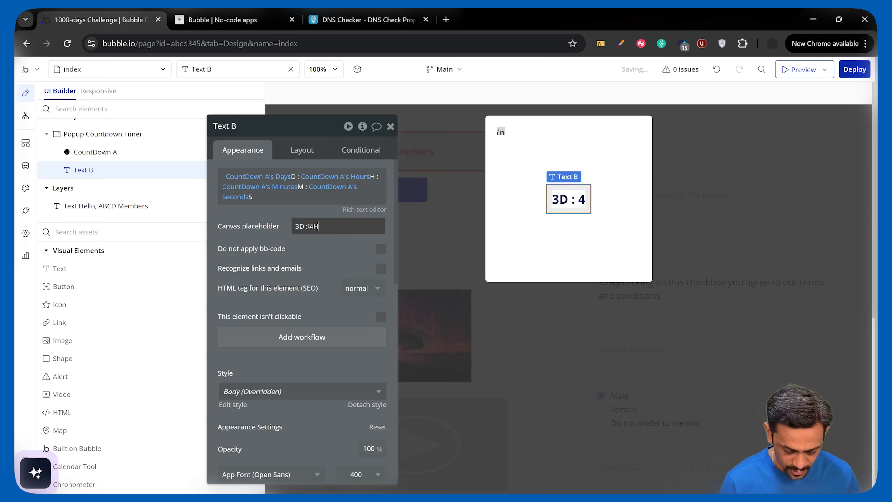
text( : 5M)
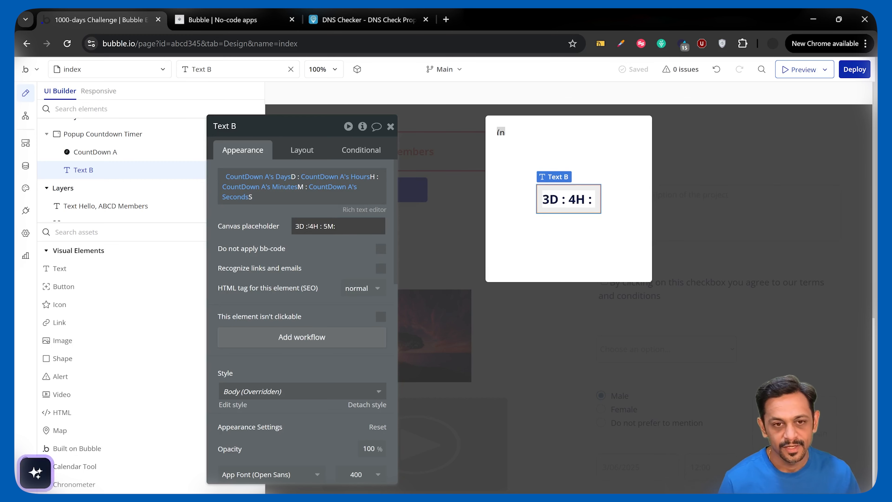
text( : 6S)
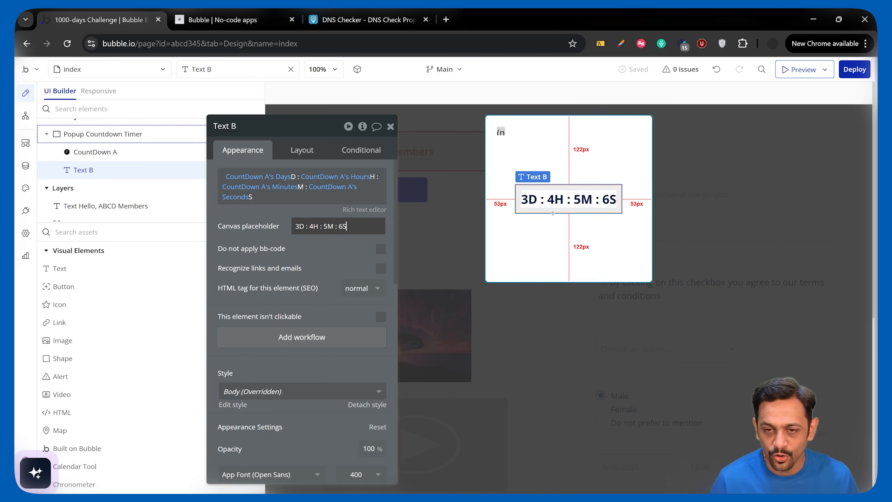
click(255, 214)
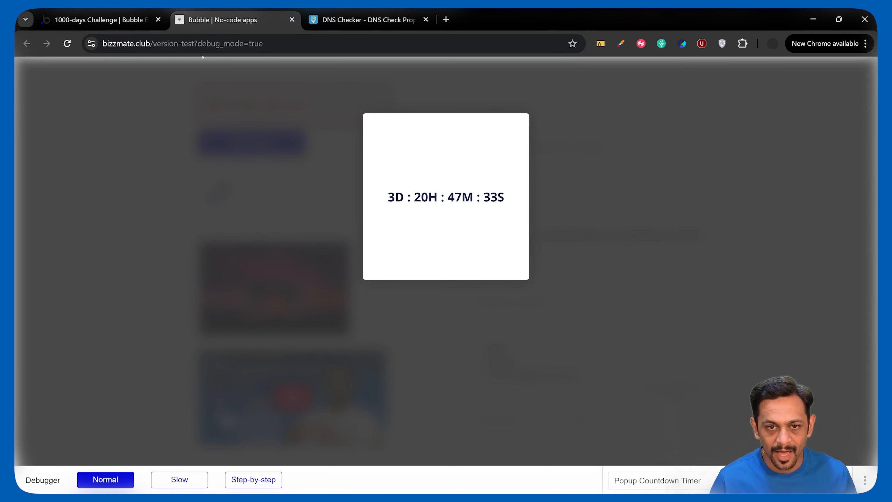
- Back in the editor, add a text element to the popup reading "The app will be LIVE in"
click(135, 23)
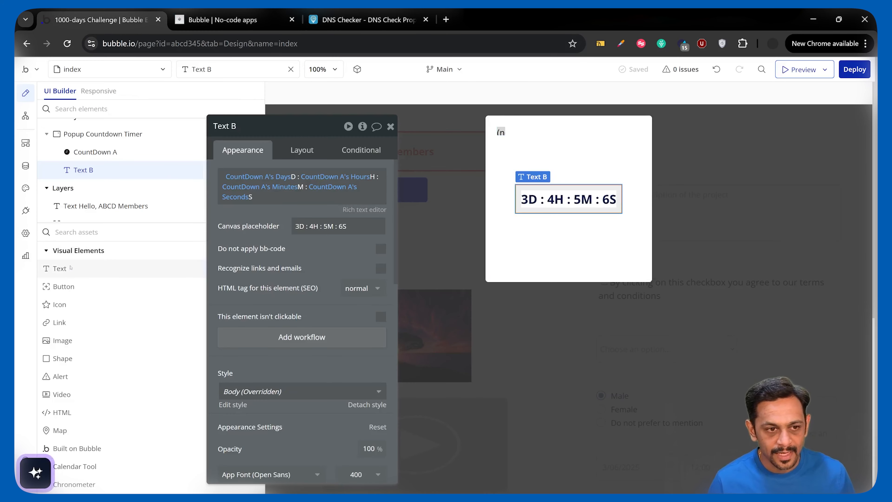
click(60, 268)
click(528, 175)
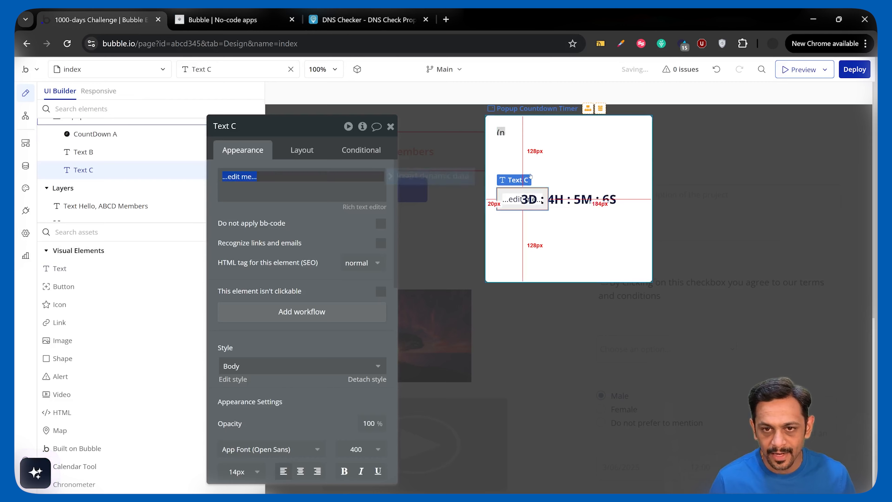
text(The app will be LIVE i)
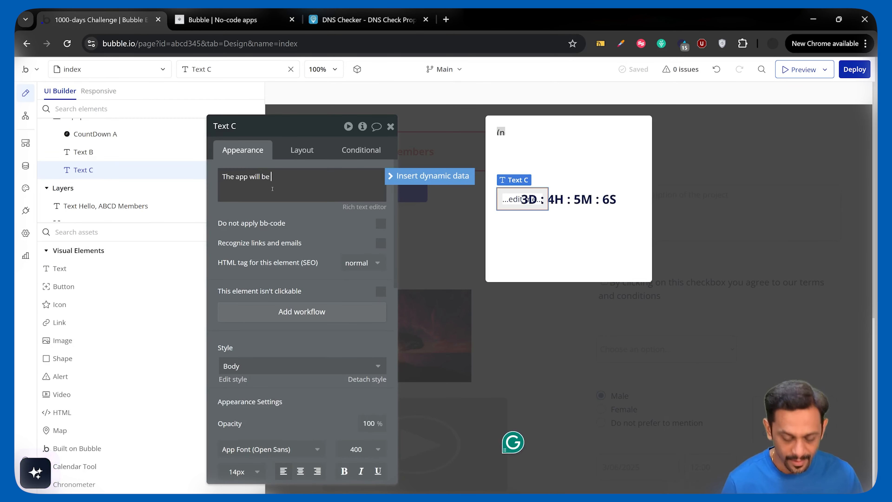
text(n)
- Align the "The app will be LIVE in" text to the top center of the popup
click(303, 150)
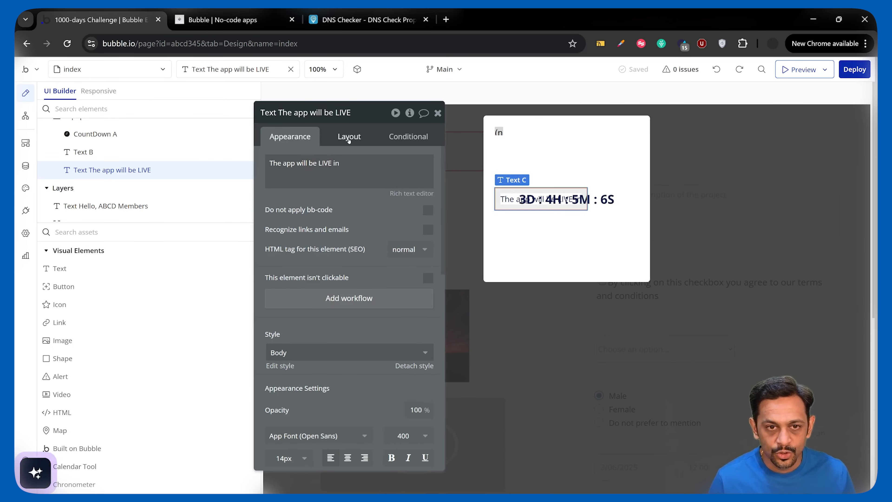
click(348, 138)
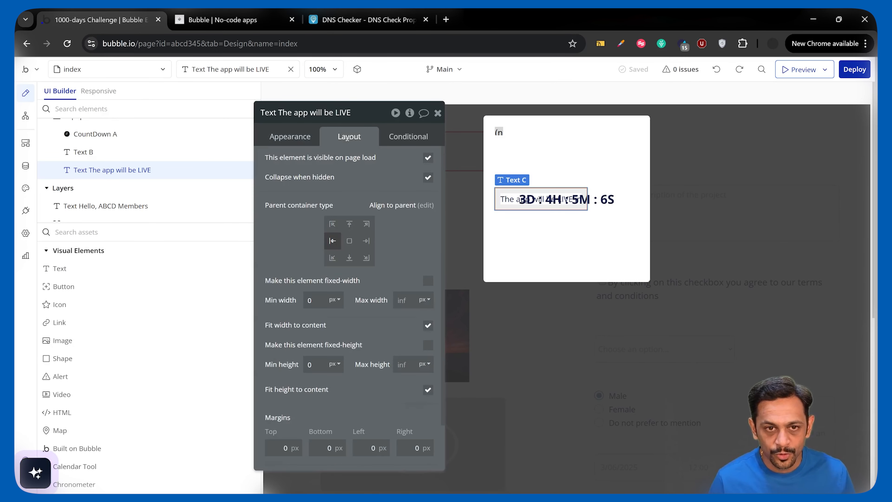
click(350, 224)
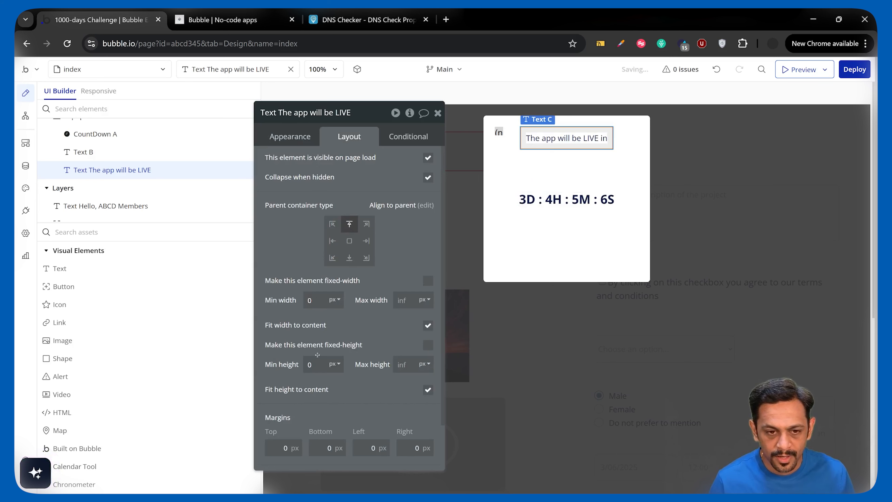
- Set the top margin of the "The app will be LIVE in" text to 60 px and check the preview before returning to the editor
scroll(289, 384, down, 2)
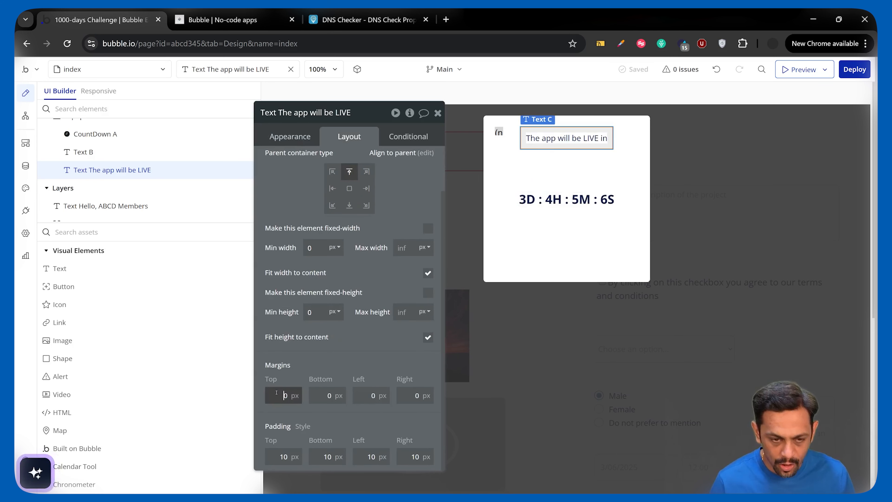
click(327, 361)
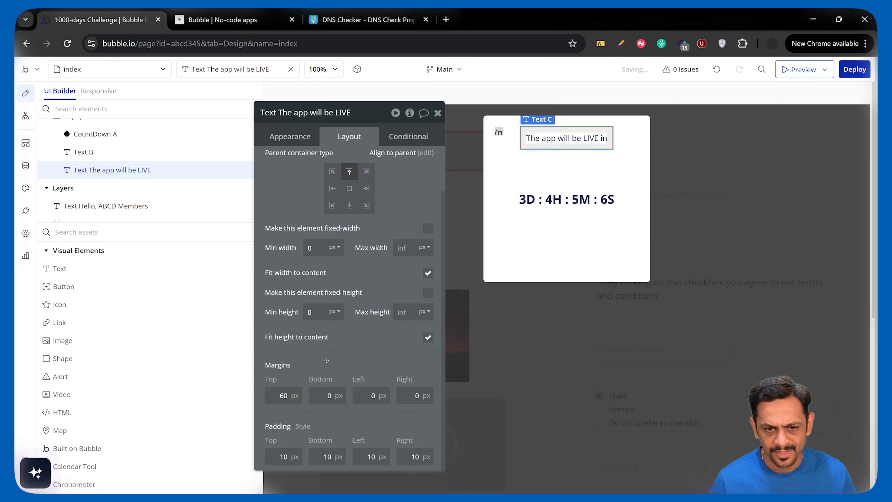
click(217, 19)
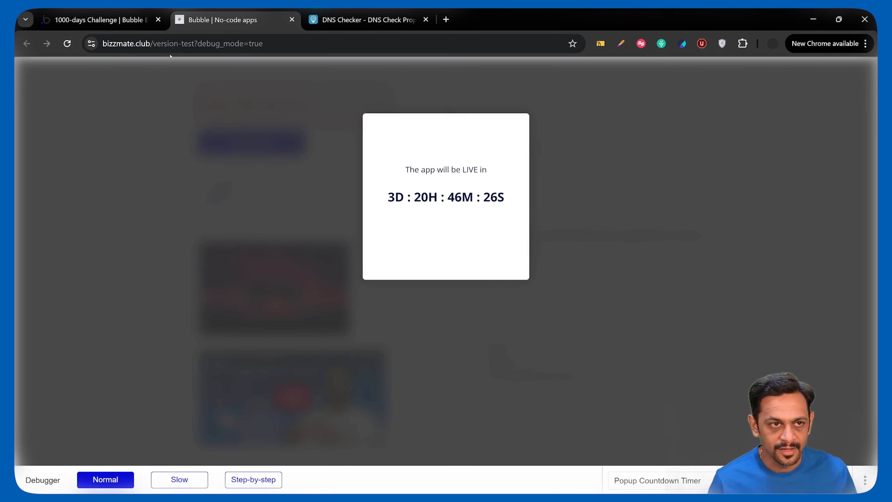
click(120, 22)
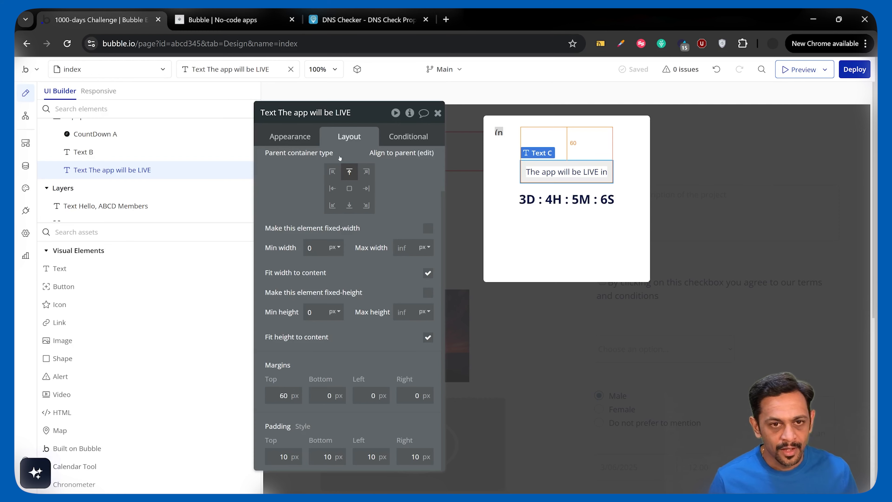
click(547, 198)
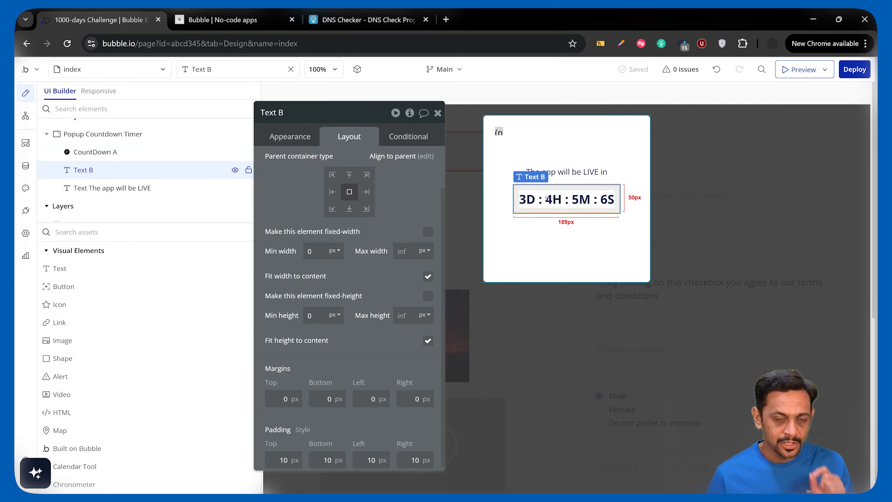
click(308, 136)
click(438, 114)
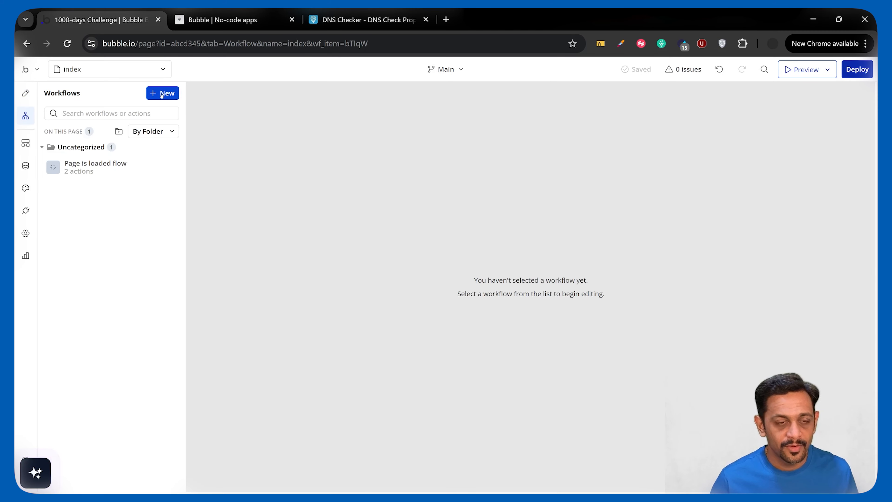
- Create a new workflow on the index page with the "A CountDown Ended" element event for CountDown A
click(162, 93)
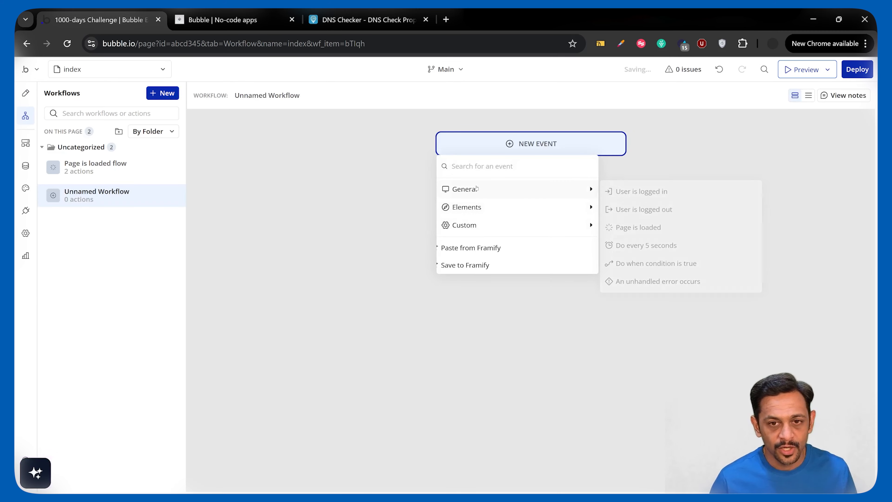
mouse_move(474, 210)
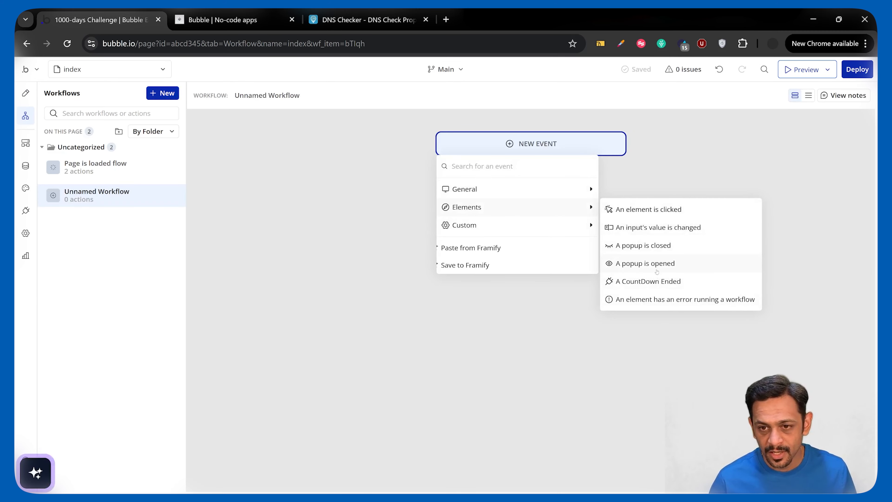
click(649, 282)
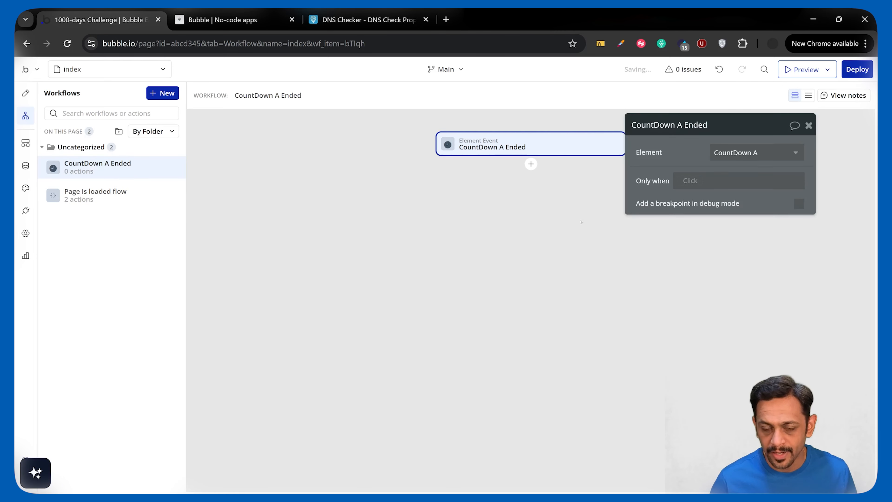